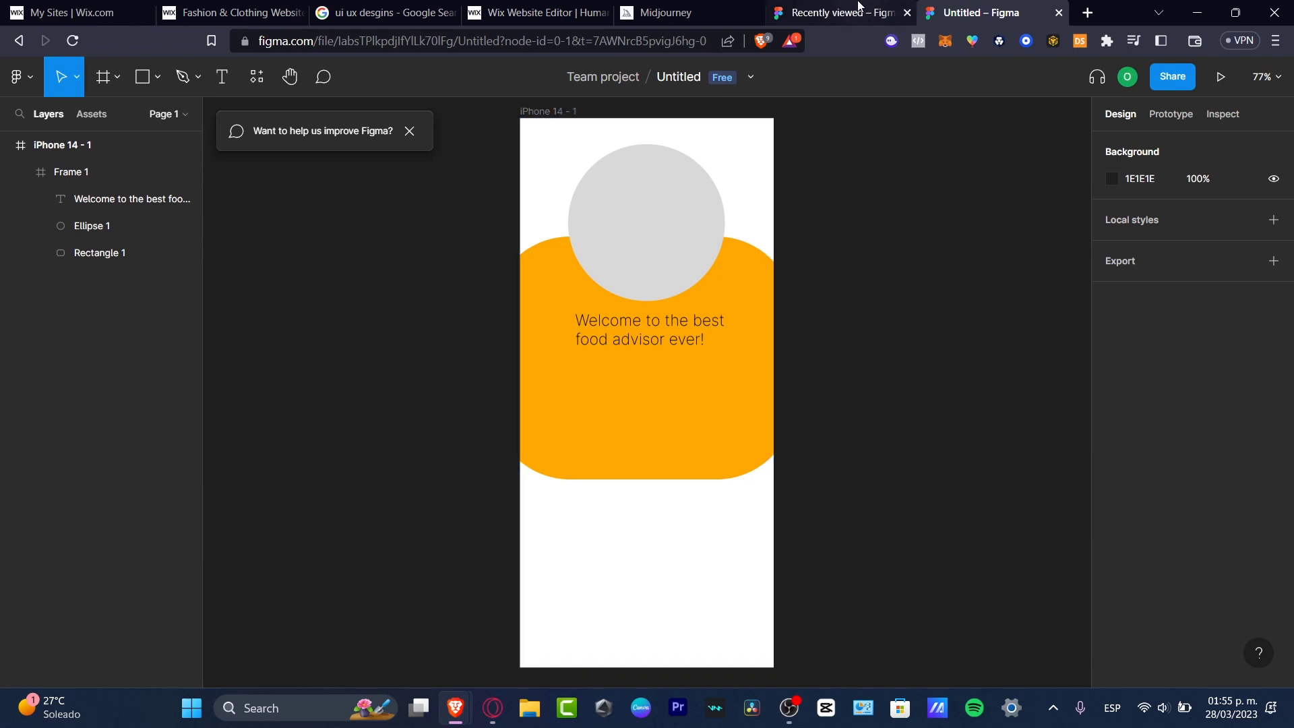
# Browse the list of recently viewed Figma files.
pyautogui.click(856, 18)
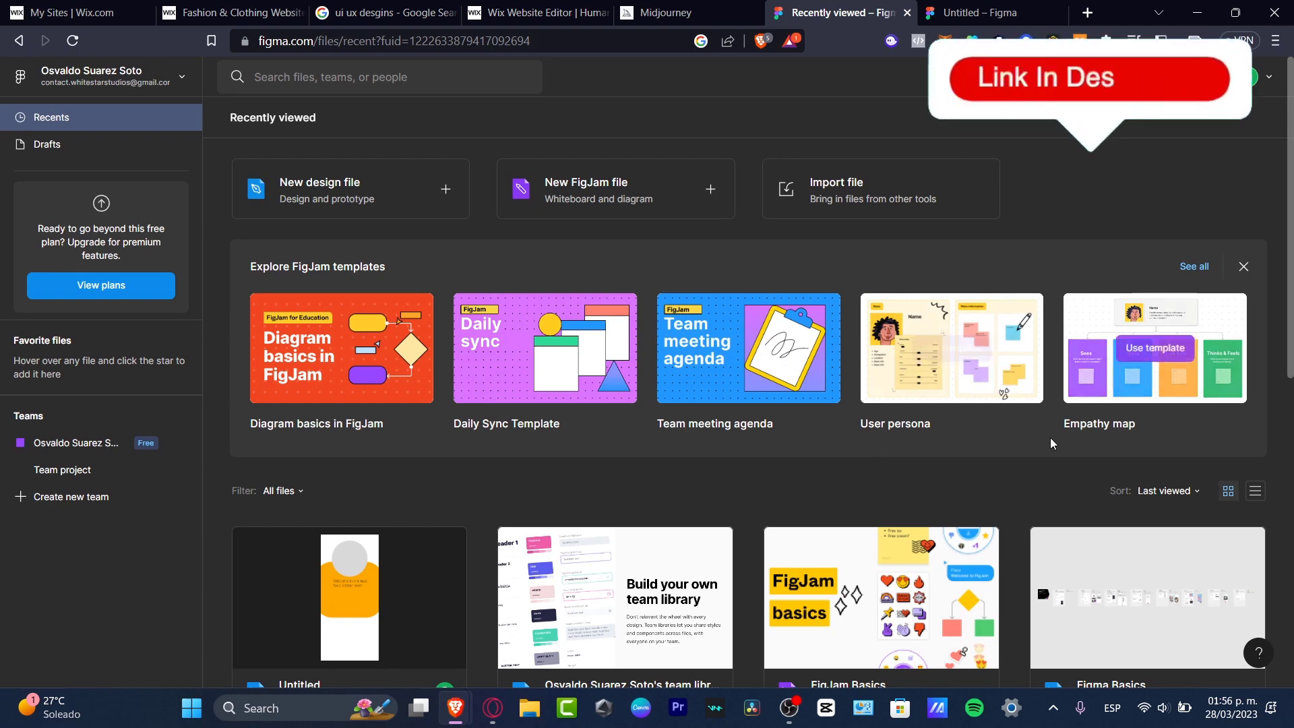
pyautogui.scroll(-4, 1041, 438)
pyautogui.scroll(-3, 975, 507)
pyautogui.scroll(3, 974, 507)
pyautogui.scroll(4, 973, 507)
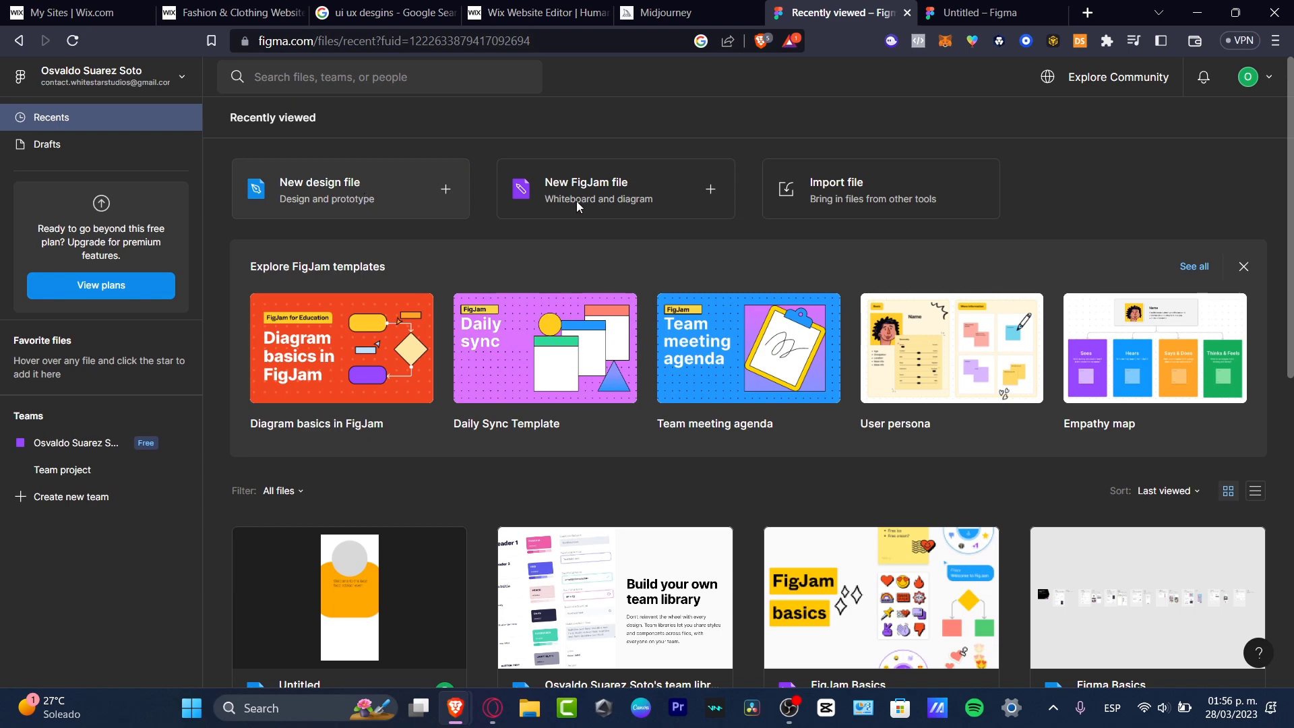
# Return to the welcome screen design and pan the canvas slightly with the Hand tool.
pyautogui.click(981, 12)
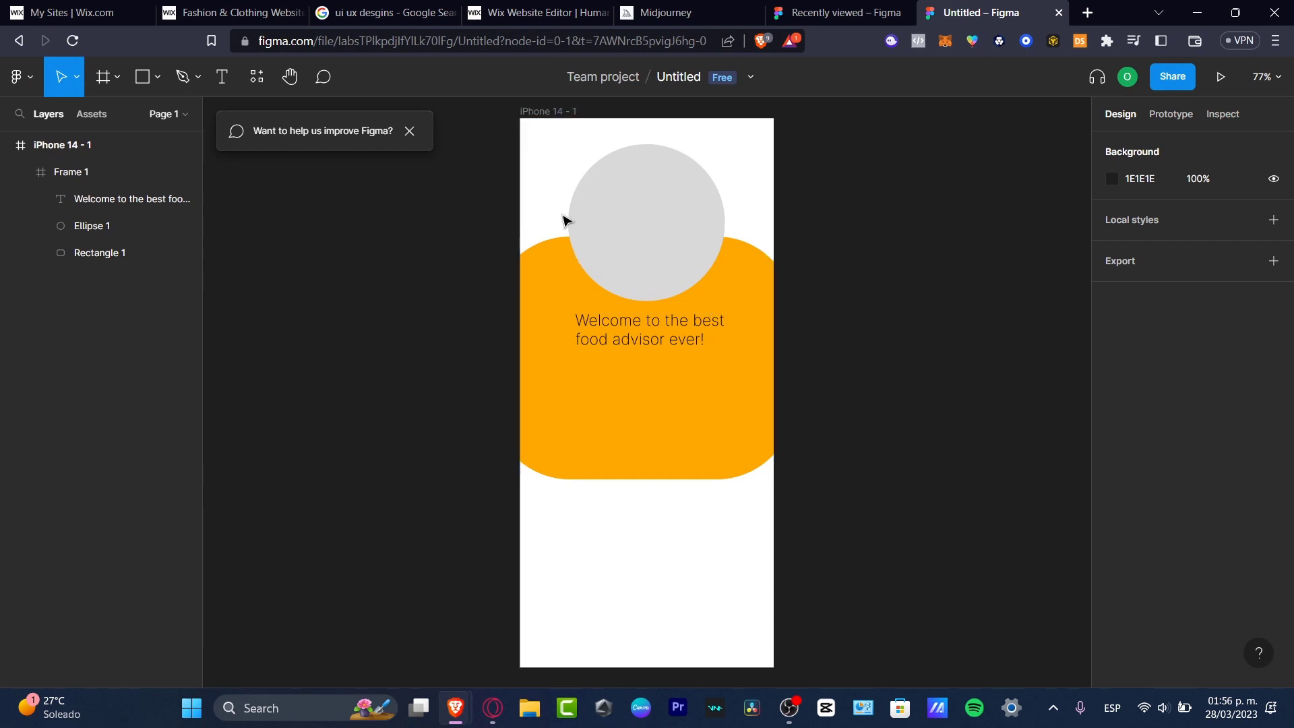
pyautogui.click(289, 78)
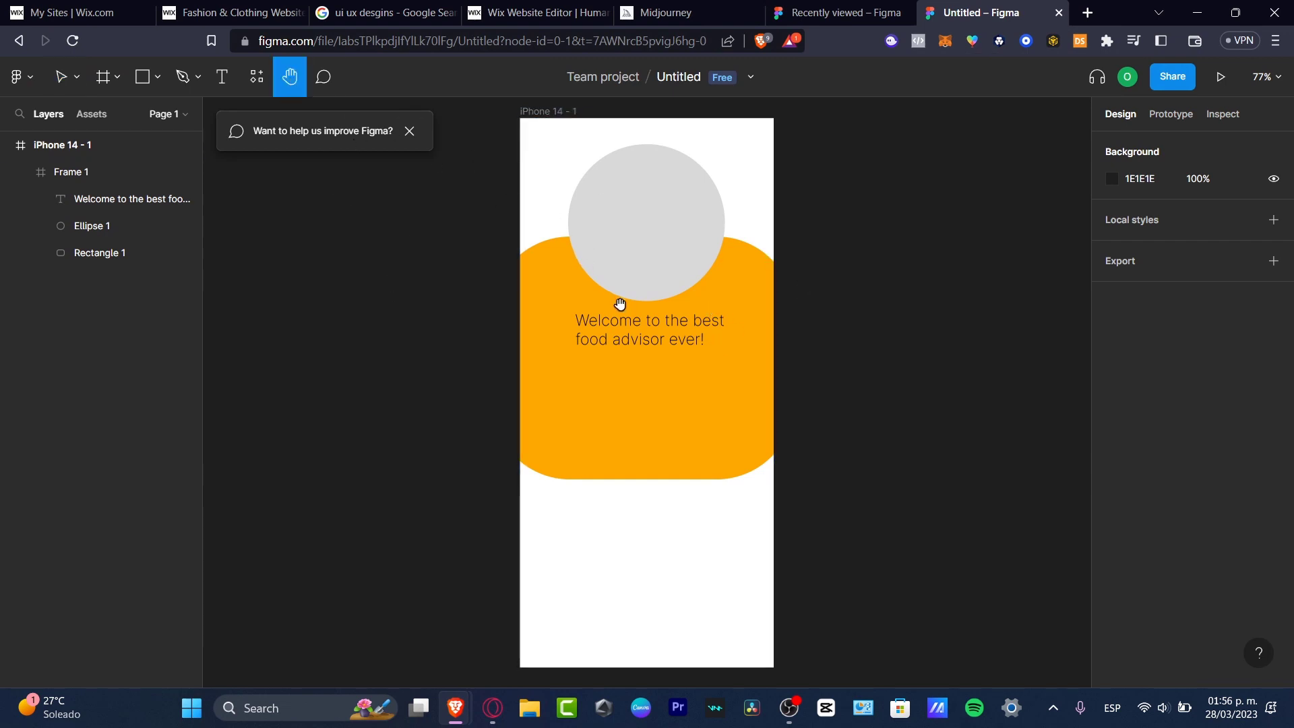
pyautogui.moveTo(669, 366); pyautogui.dragTo(641, 379)
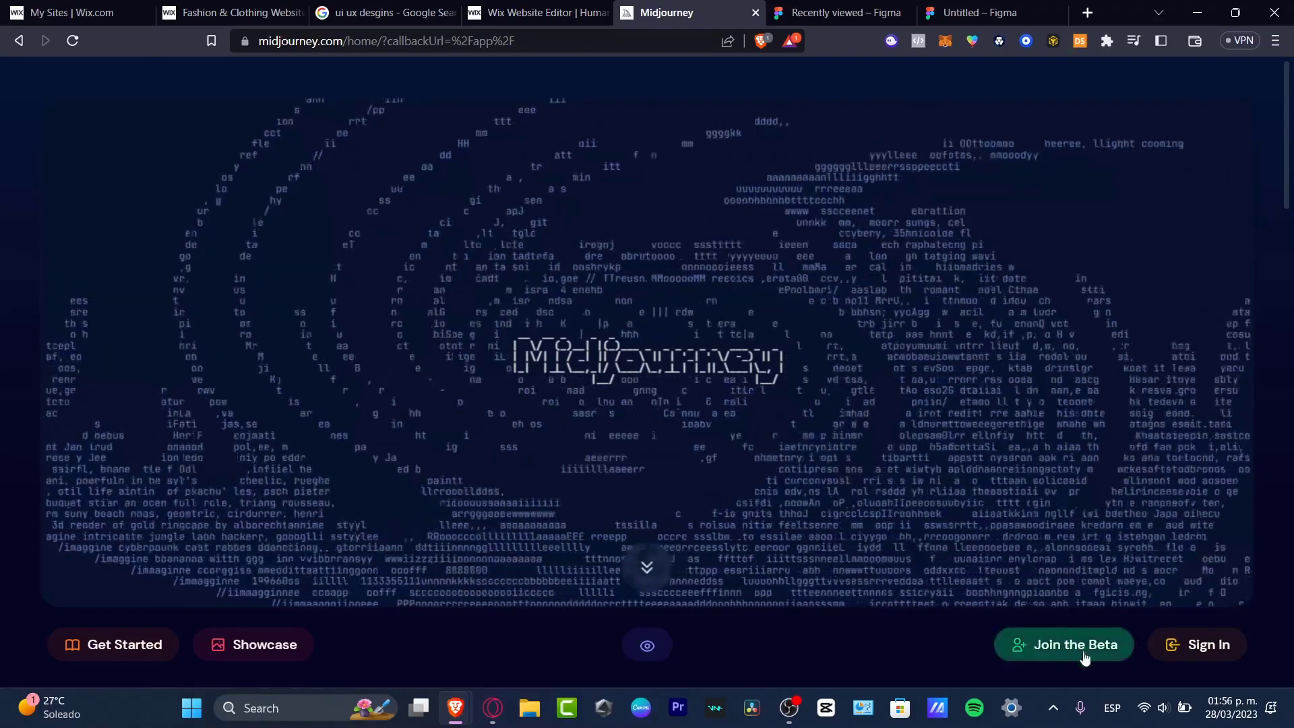
# Sign in to Midjourney, scroll the gallery, and close the enlarged astronaut riding an orca image.
pyautogui.click(1200, 644)
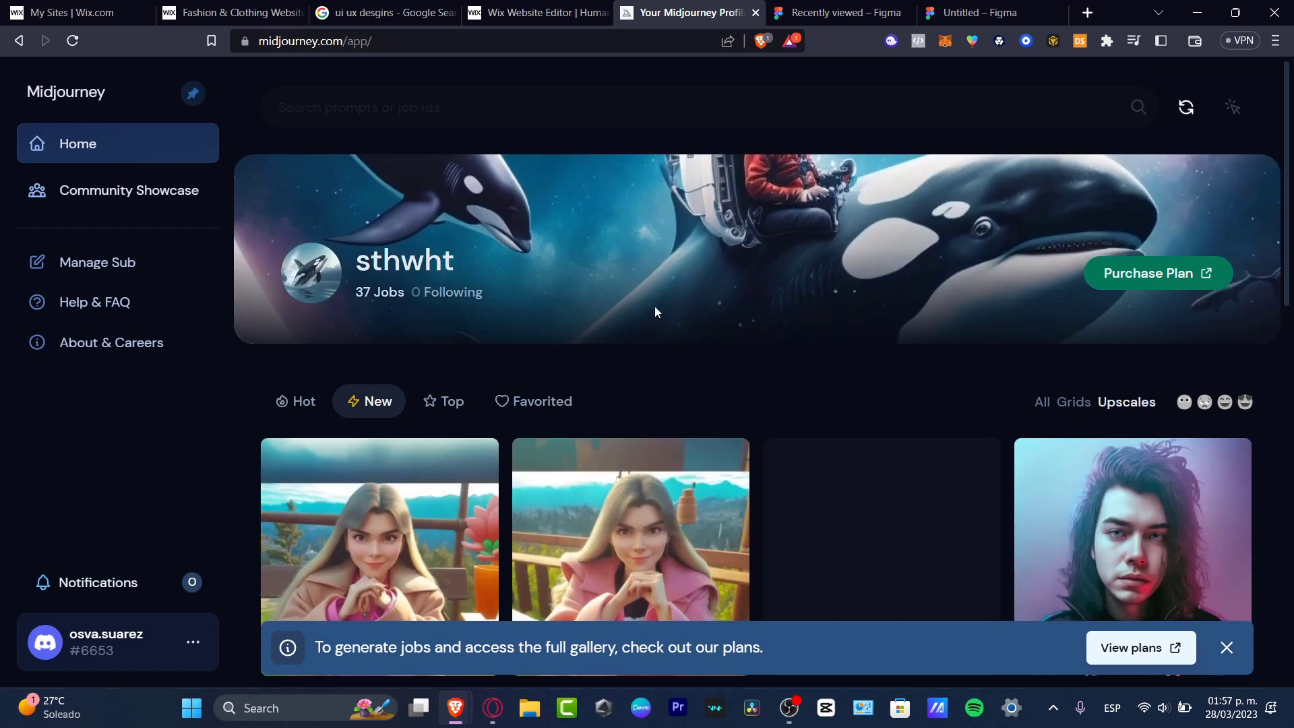
pyautogui.scroll(-8, 656, 307)
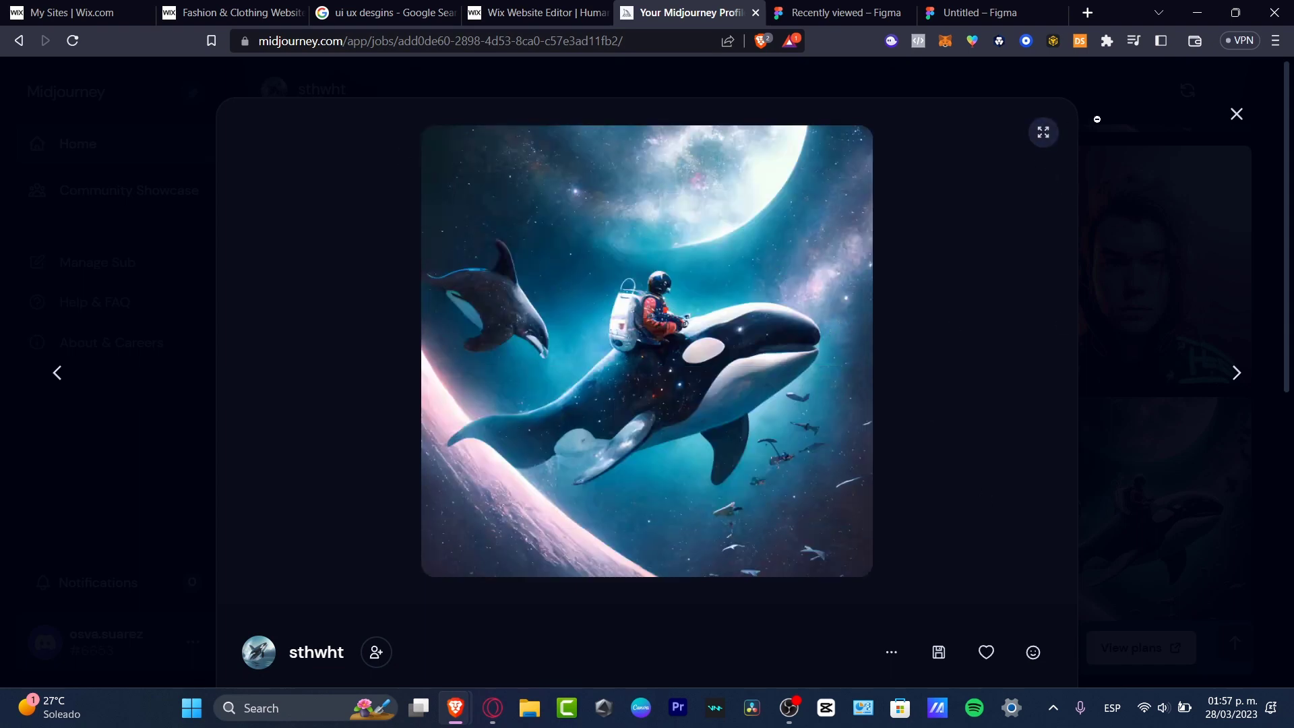
pyautogui.click(1235, 116)
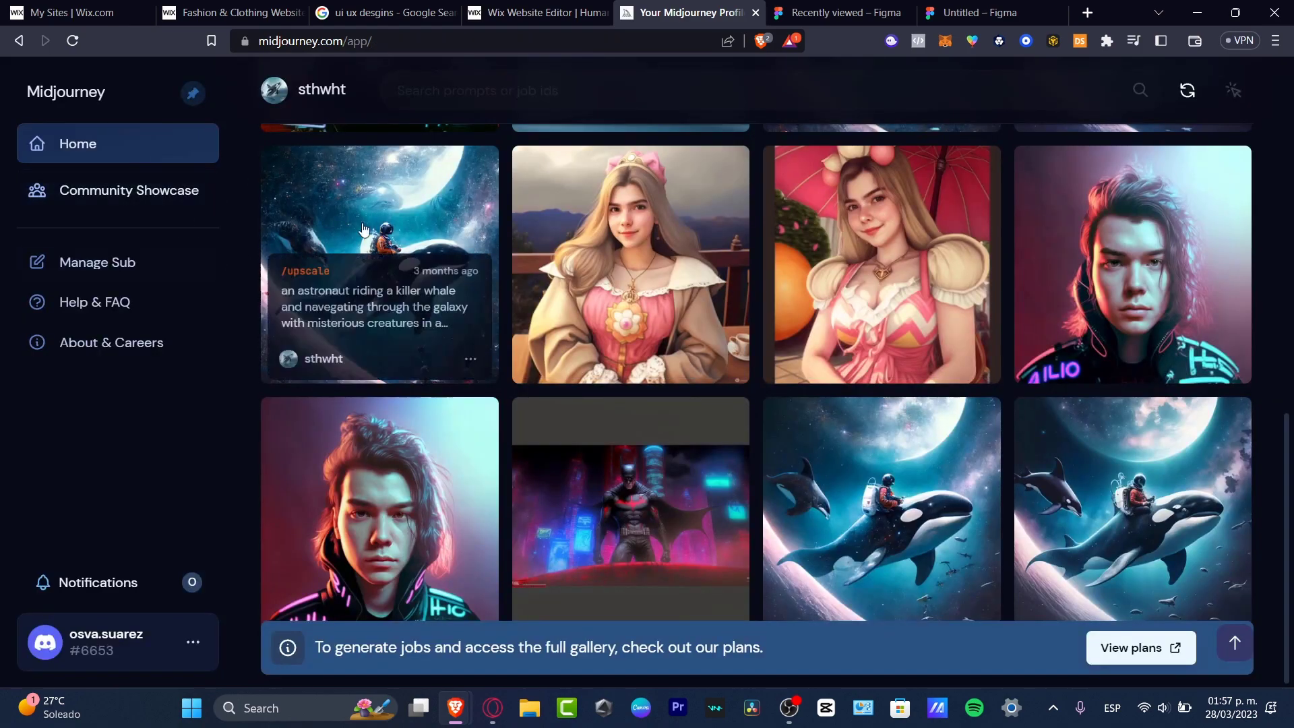
# Load Discord in a new tab, dismissing the Nitro offer, policy updates and boost promotion.
pyautogui.click(1088, 12)
pyautogui.write('d')
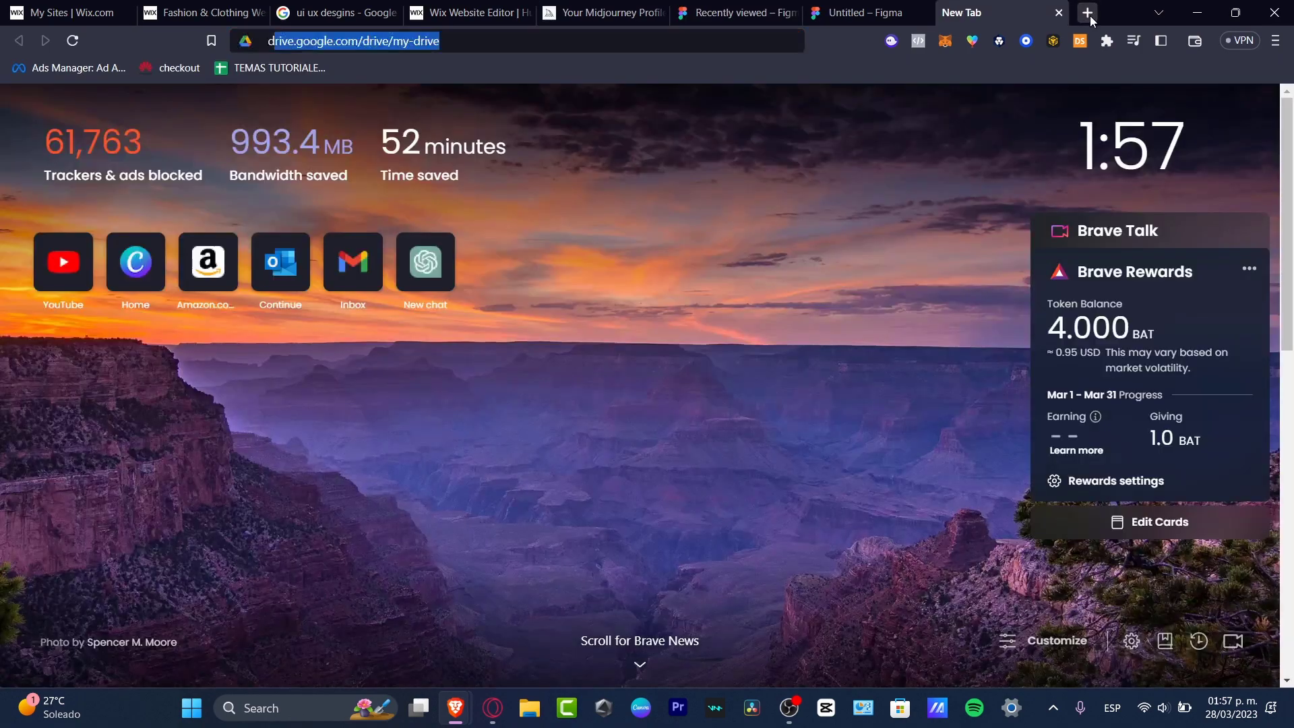
pyautogui.write('isc')
pyautogui.press('Return')
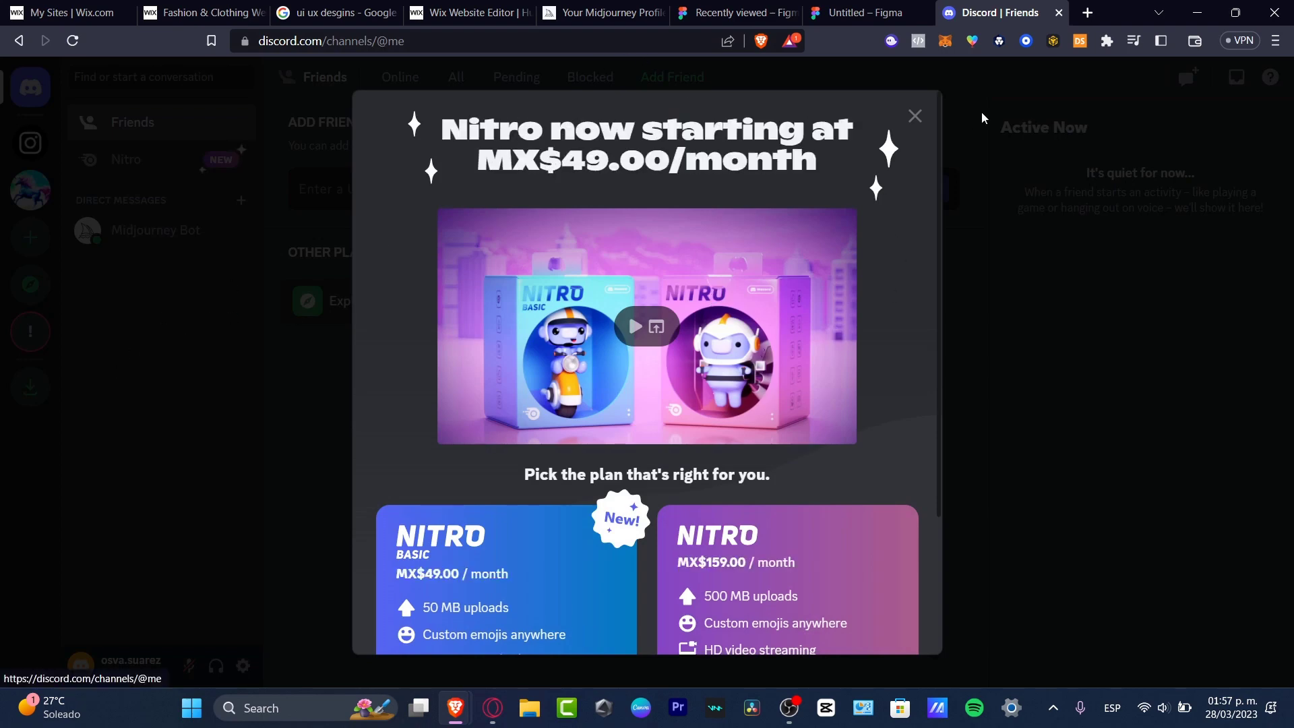
pyautogui.click(916, 117)
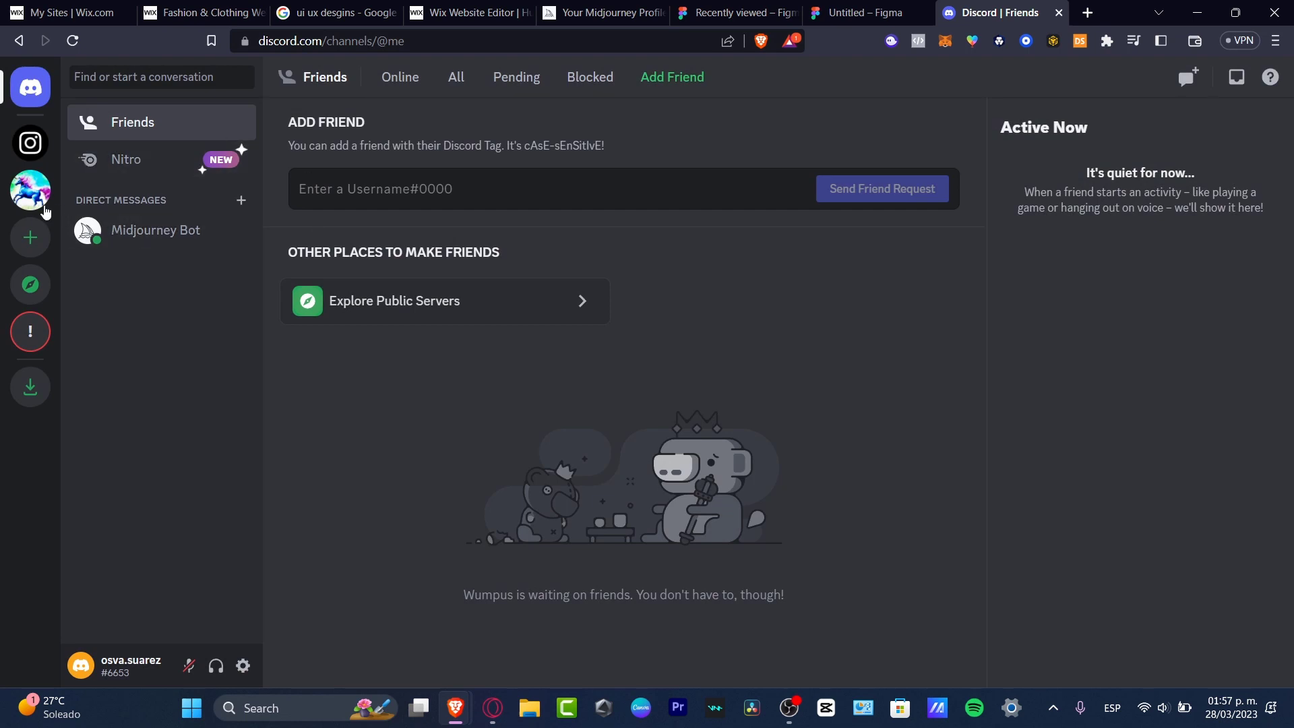
pyautogui.click(38, 204)
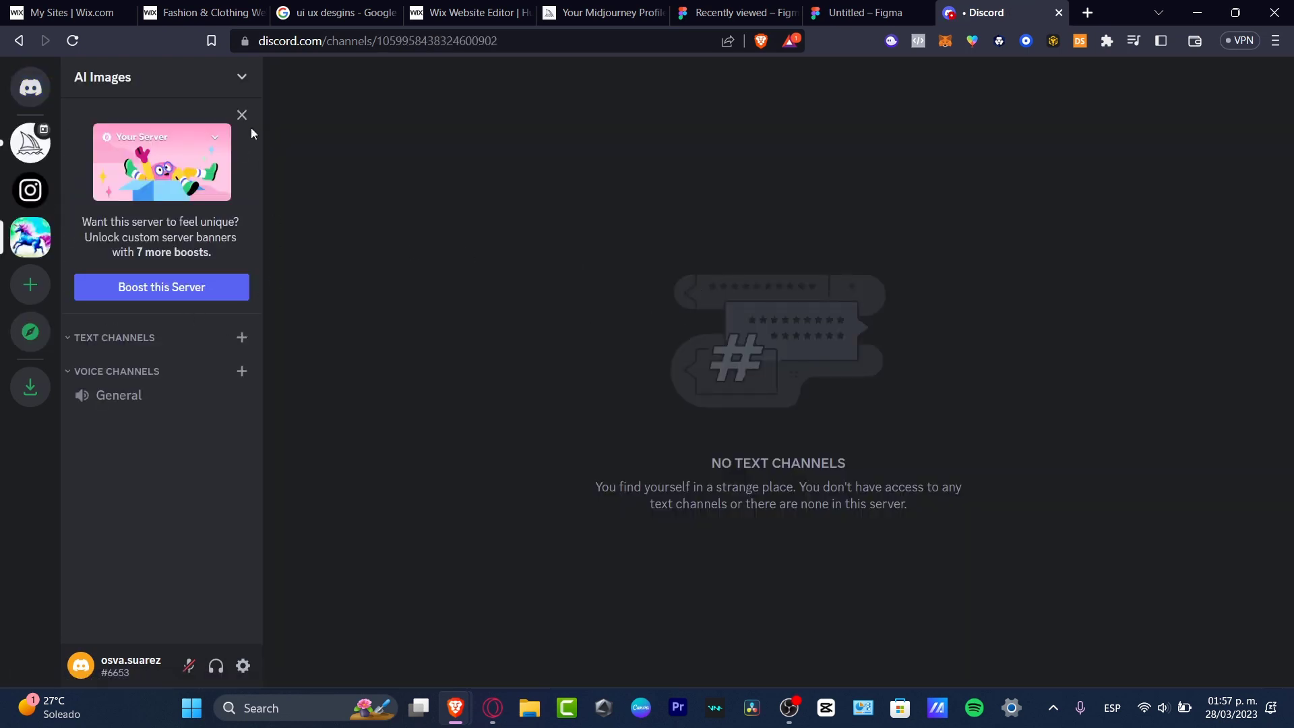
pyautogui.click(242, 115)
# Join General voice in AI Images, clear the microphone notices, and open the Midjourney server.
pyautogui.click(192, 177)
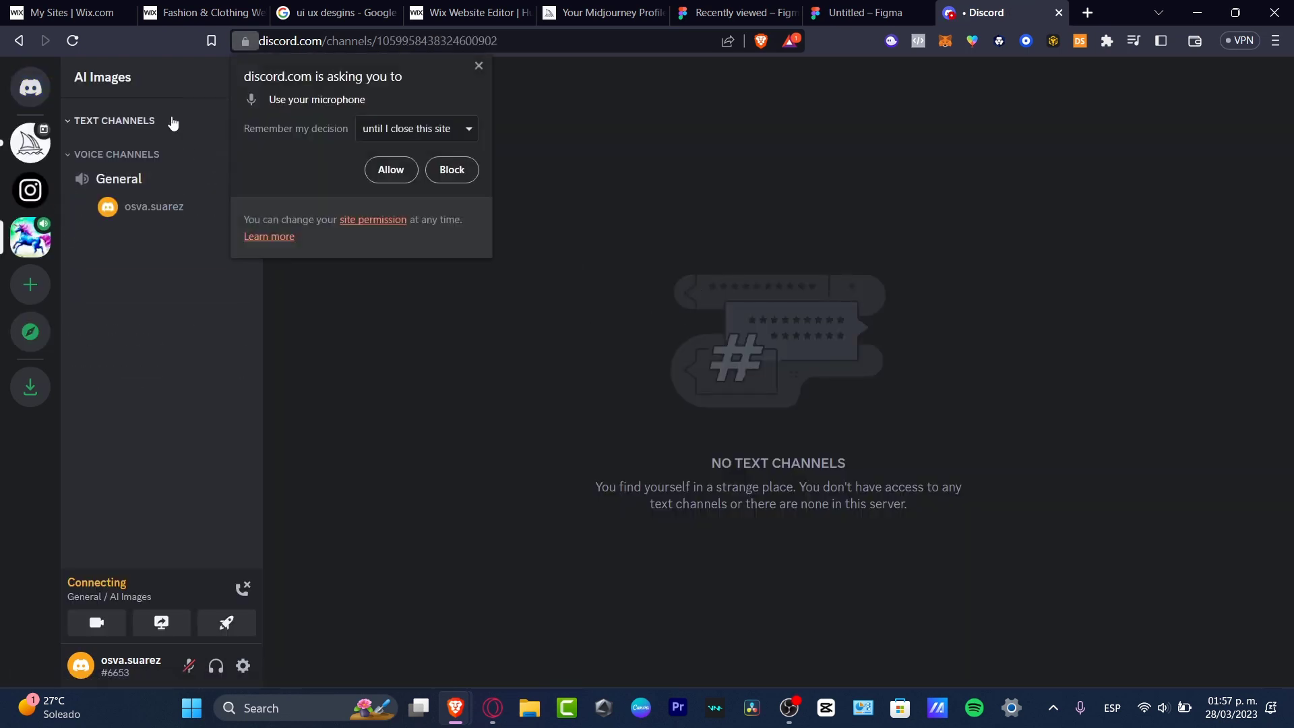
pyautogui.click(174, 209)
pyautogui.click(478, 65)
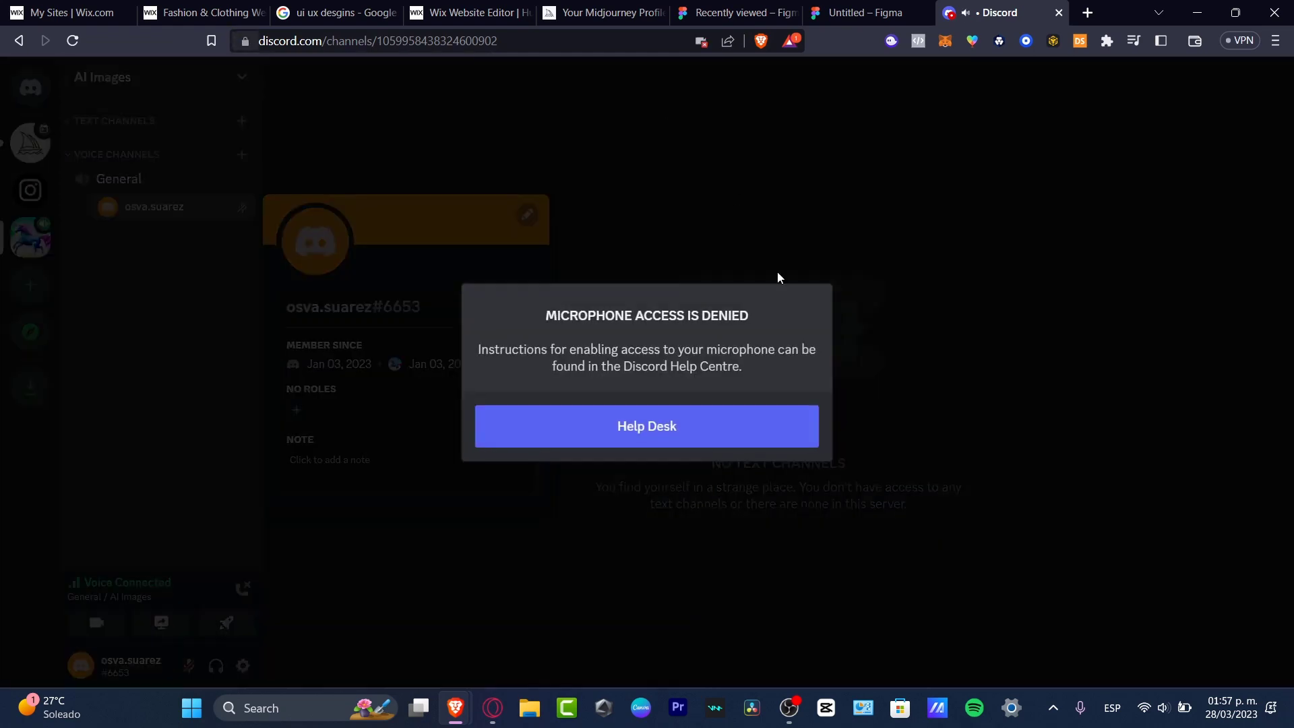
pyautogui.click(751, 439)
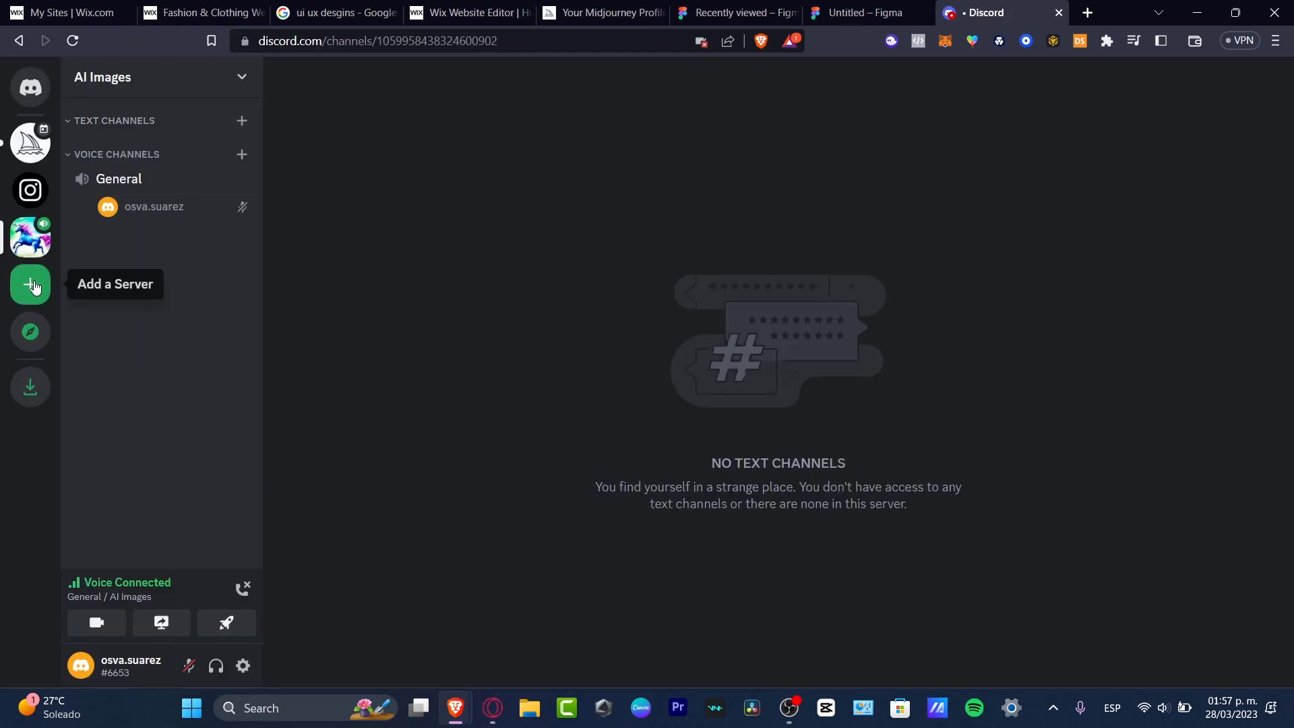
pyautogui.click(29, 157)
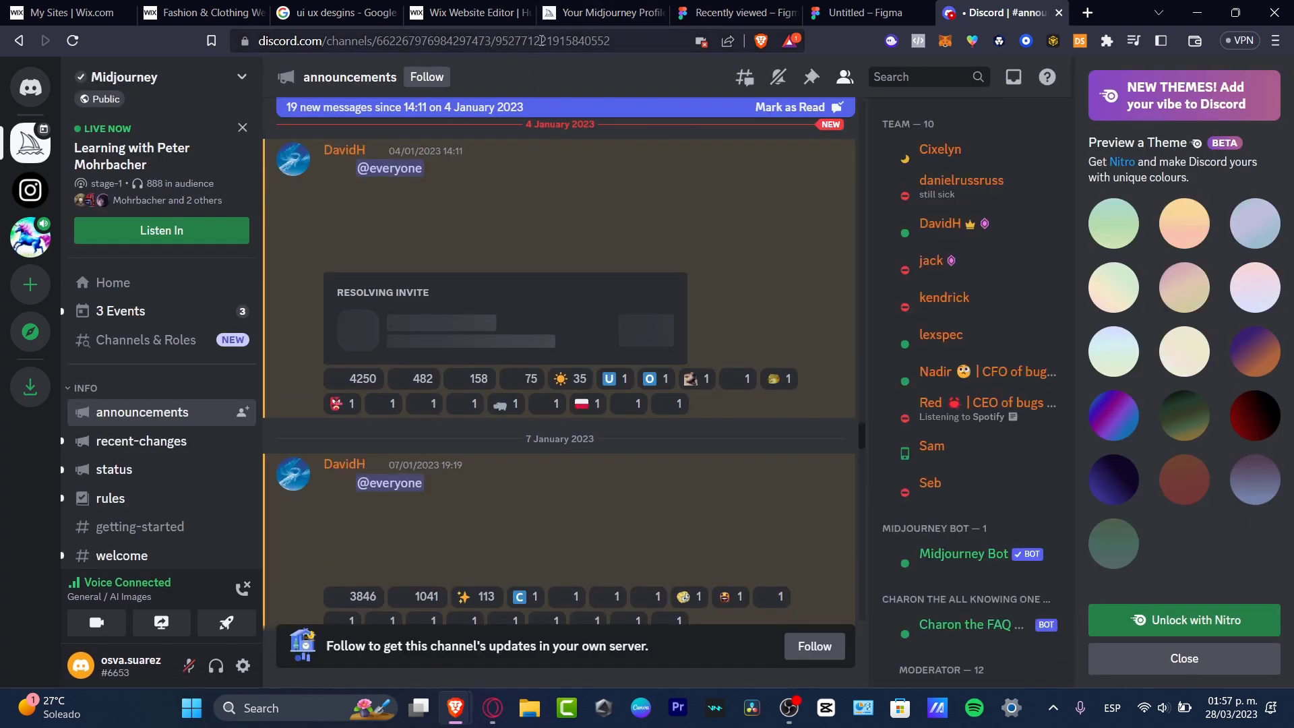
# Go from the Midjourney gallery to the home page and follow the Join the Beta invitation.
pyautogui.click(594, 13)
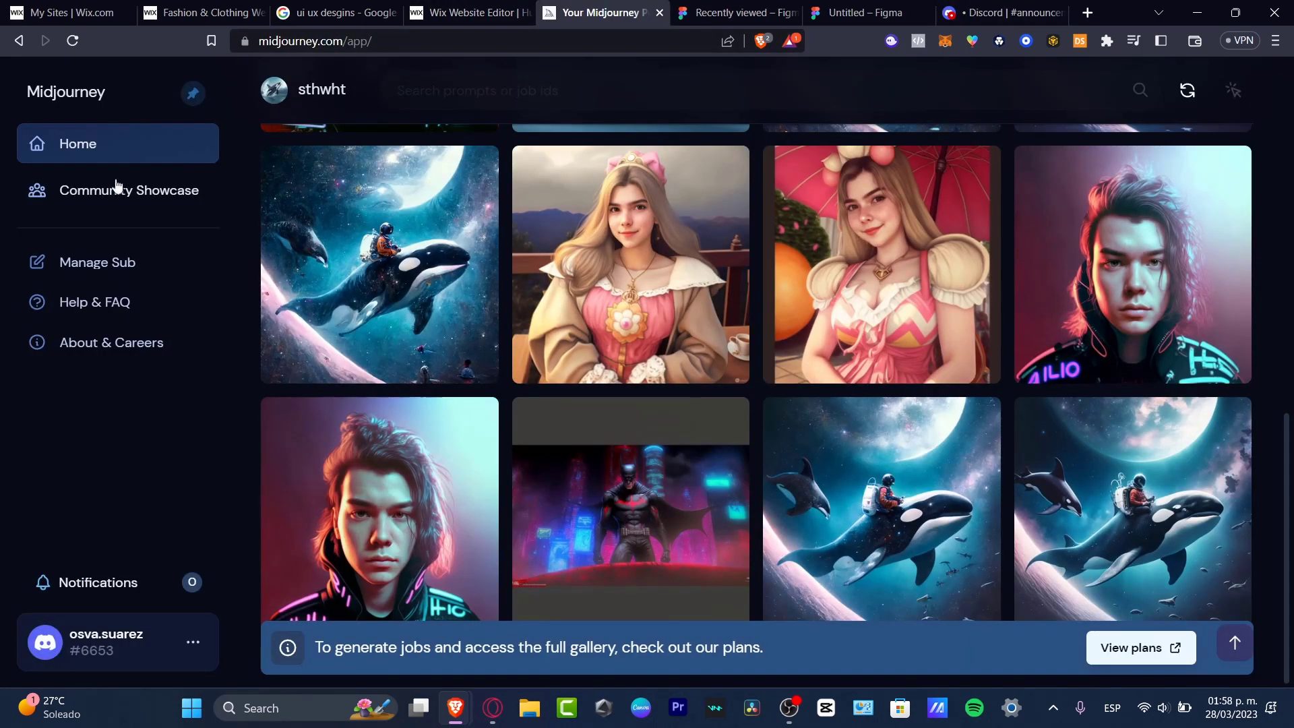
pyautogui.scroll(8, 104, 202)
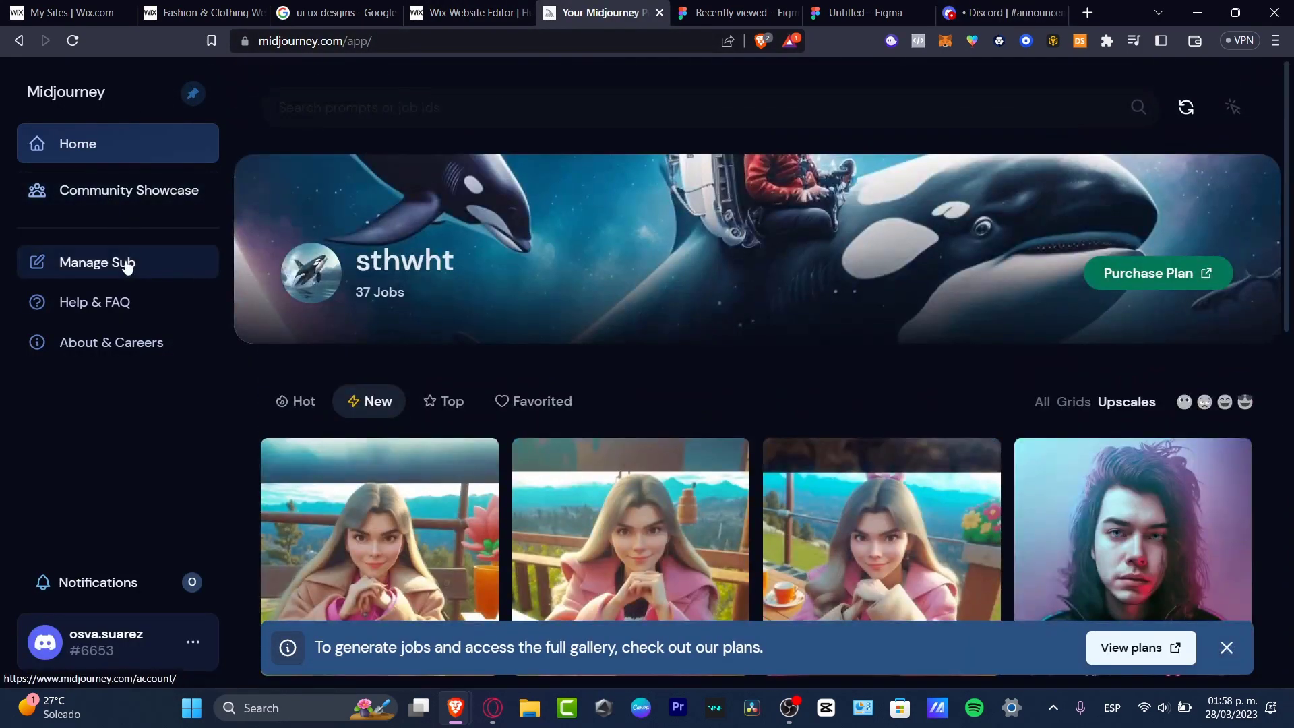
pyautogui.click(1187, 107)
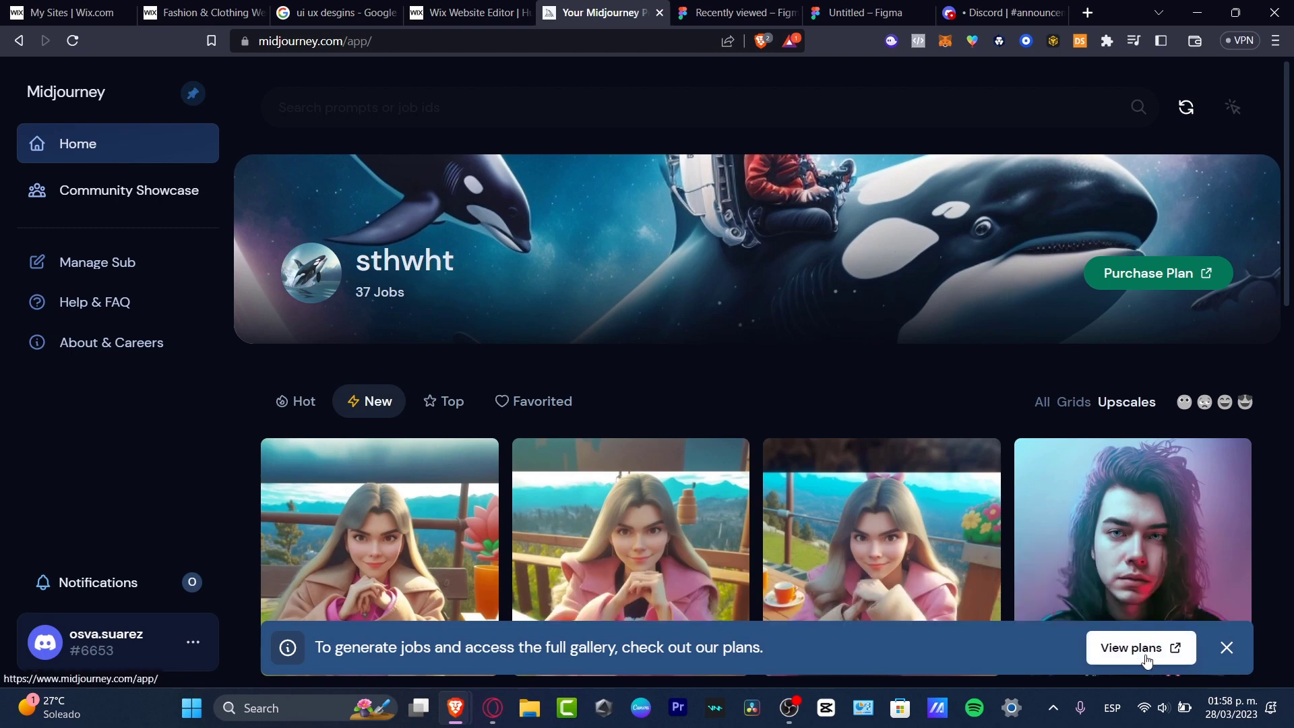
pyautogui.click(99, 90)
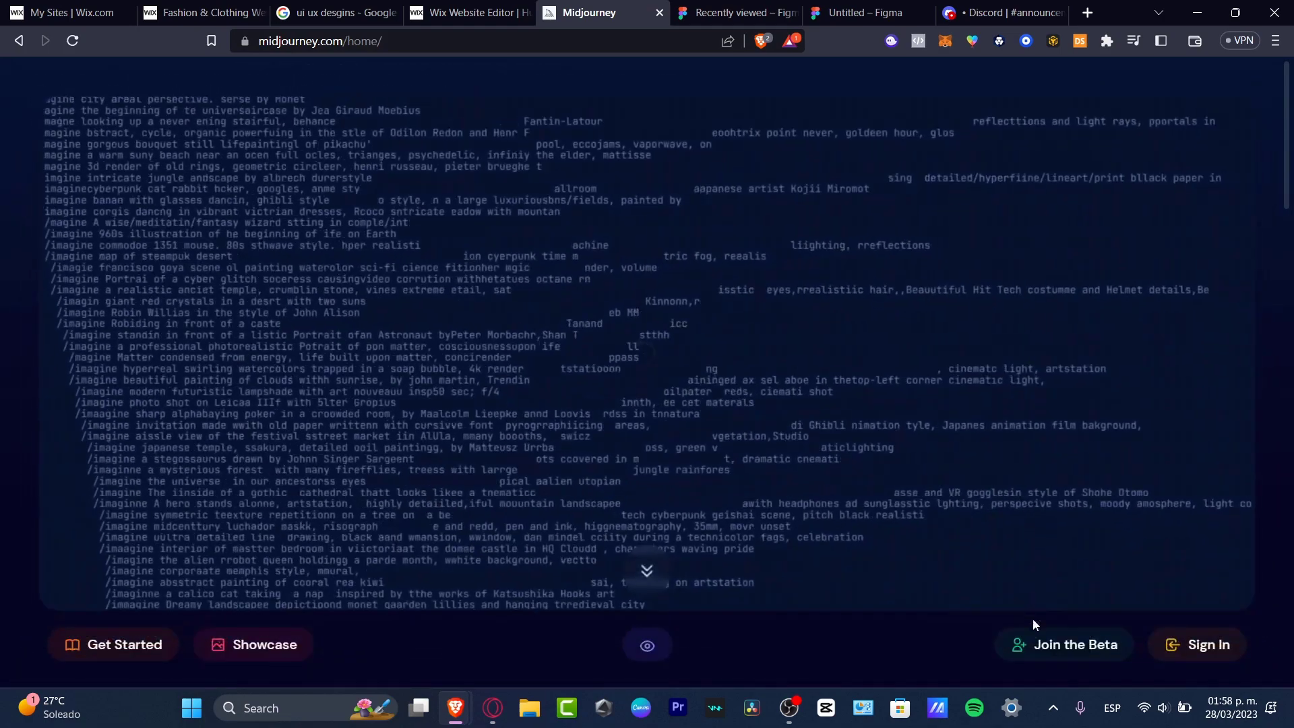
pyautogui.click(1069, 658)
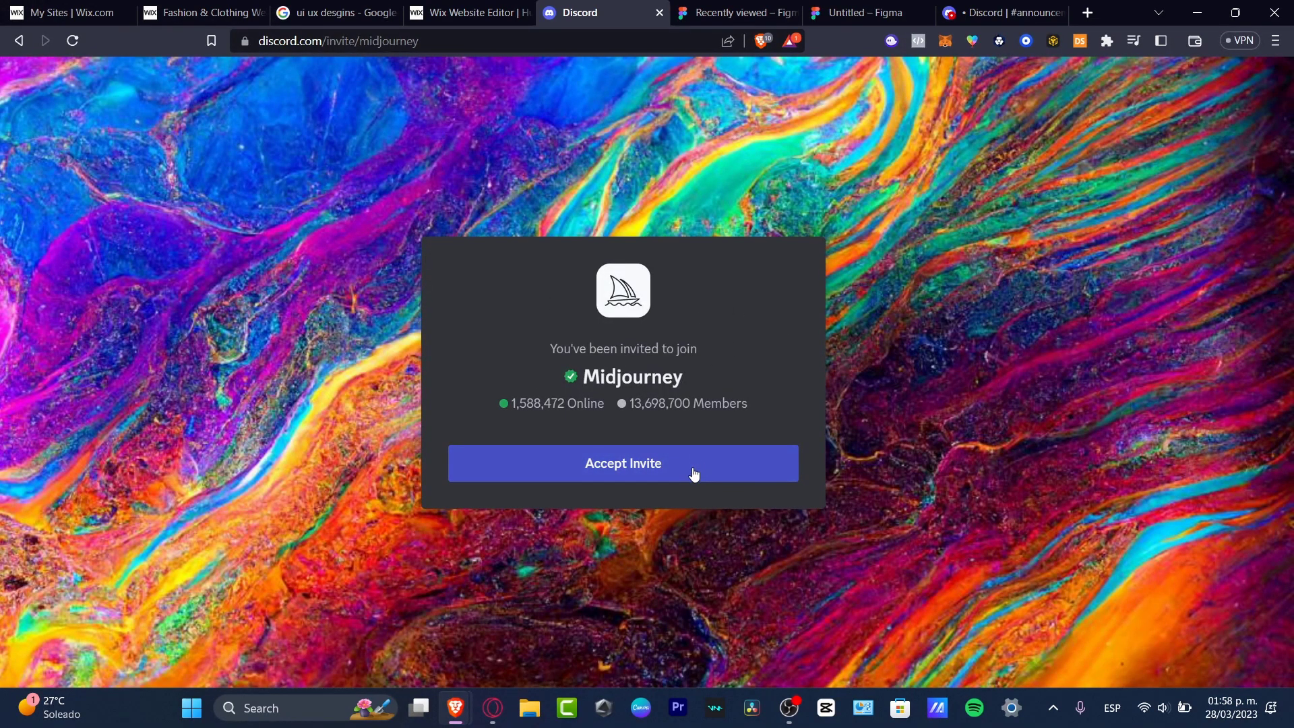
# Preview the Chroma Glow theme in Midjourney's announcements channel, then revert to default.
pyautogui.click(1024, 20)
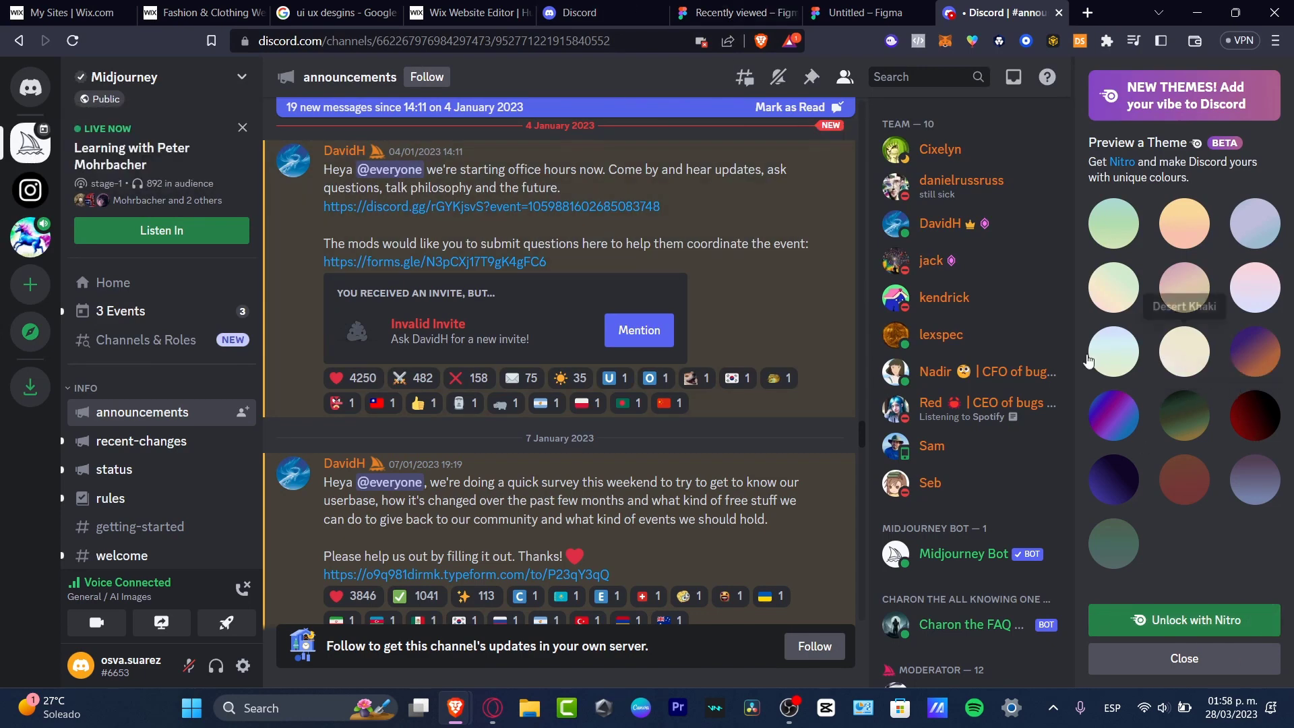
pyautogui.click(1115, 414)
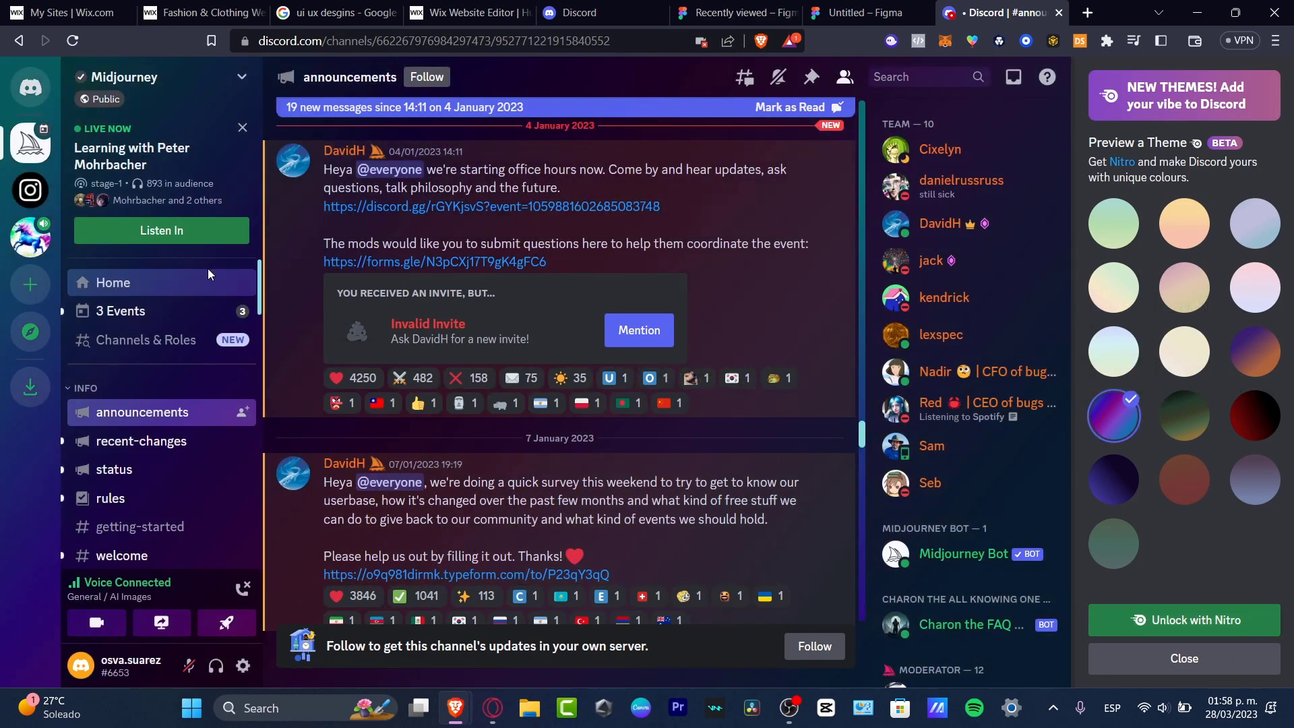
pyautogui.click(1207, 660)
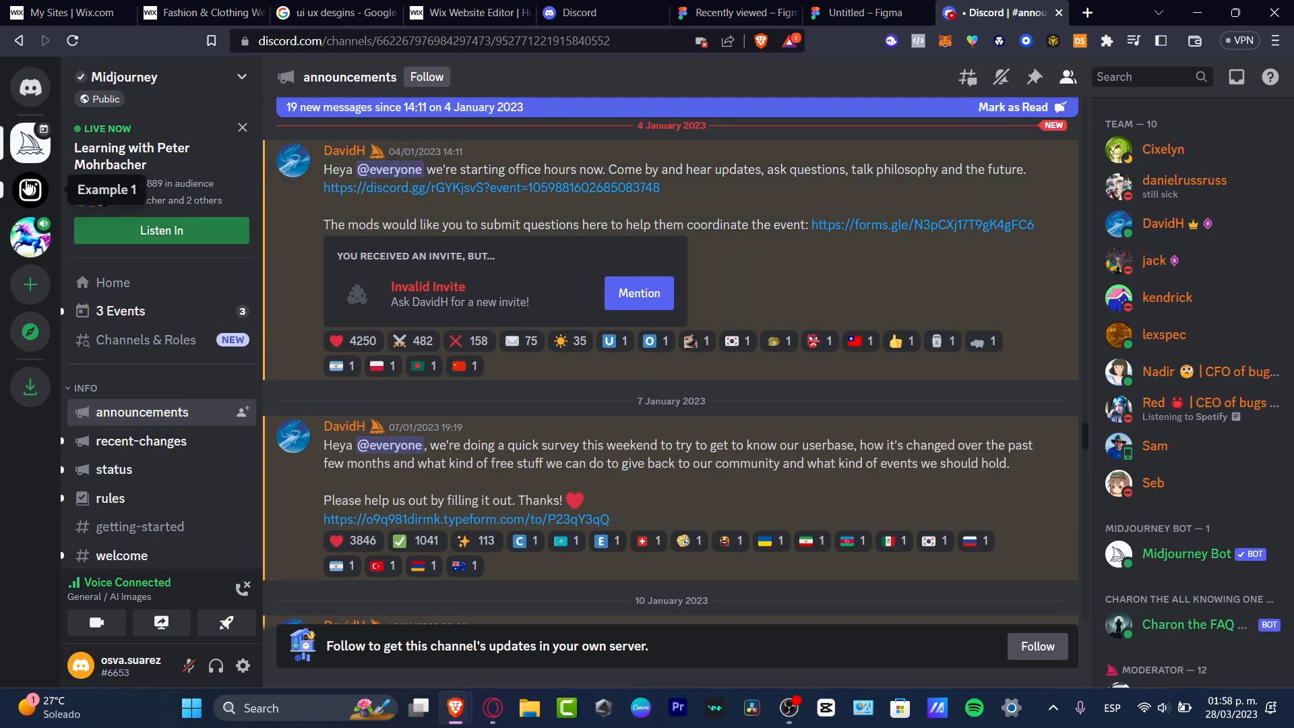
# Create a from-scratch friends server named TECHXPRESS APPS.
pyautogui.click(31, 284)
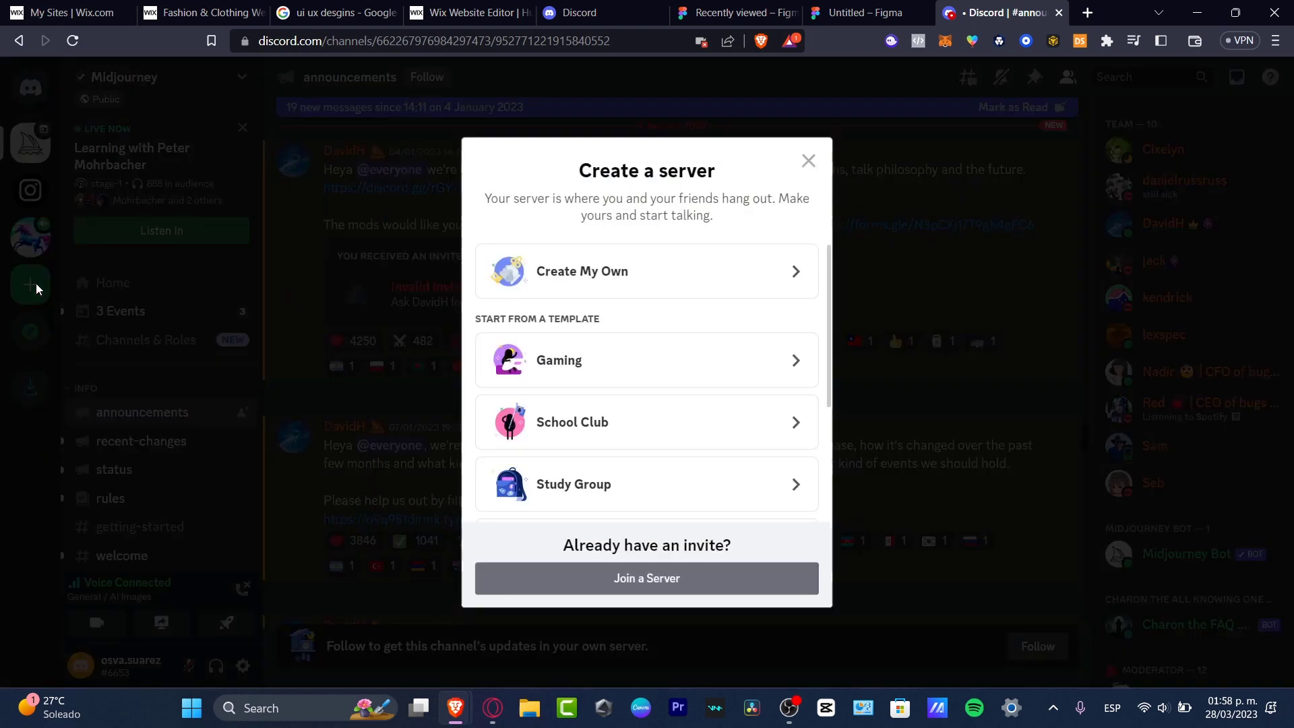
pyautogui.click(693, 280)
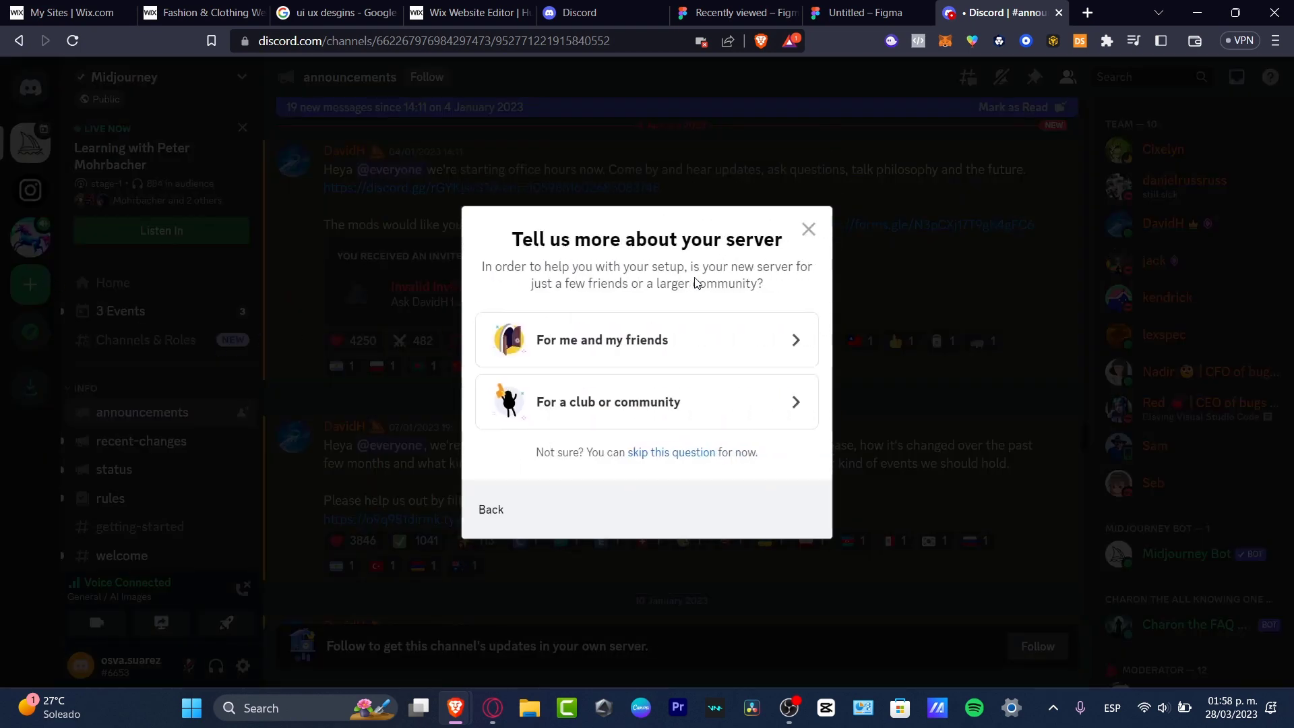
pyautogui.click(695, 349)
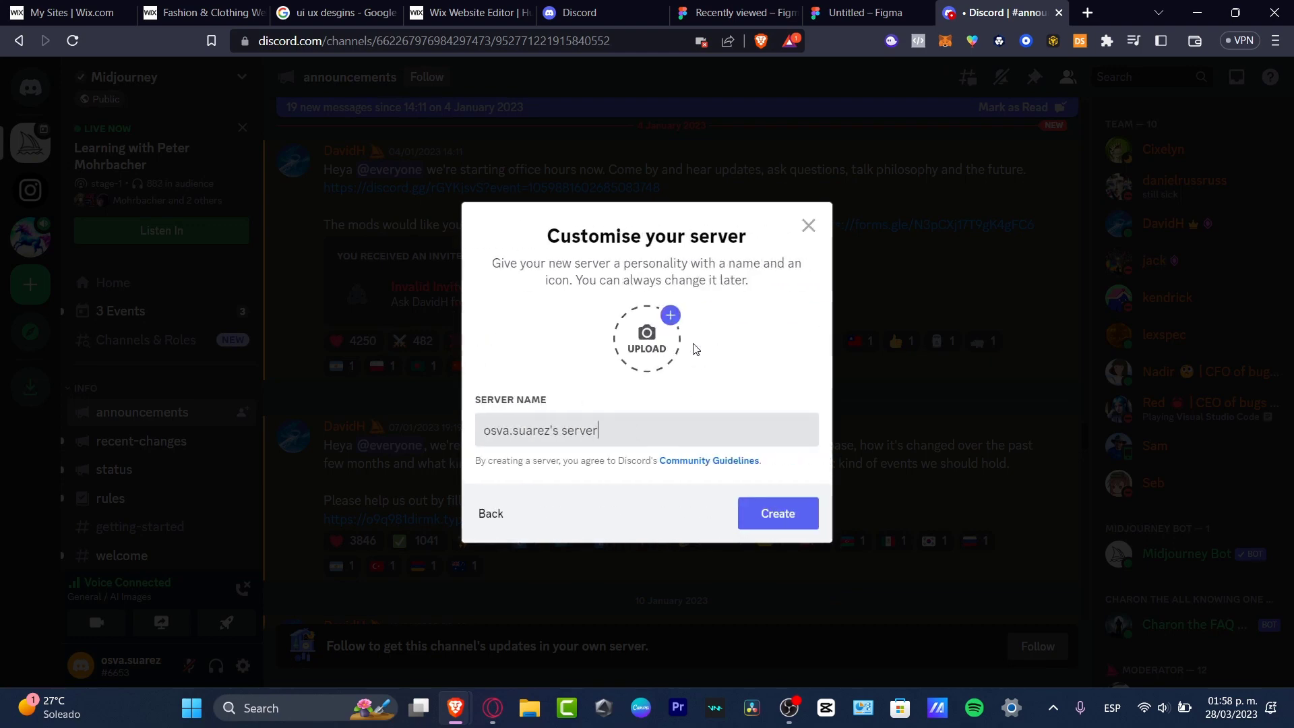
pyautogui.tripleClick(647, 439)
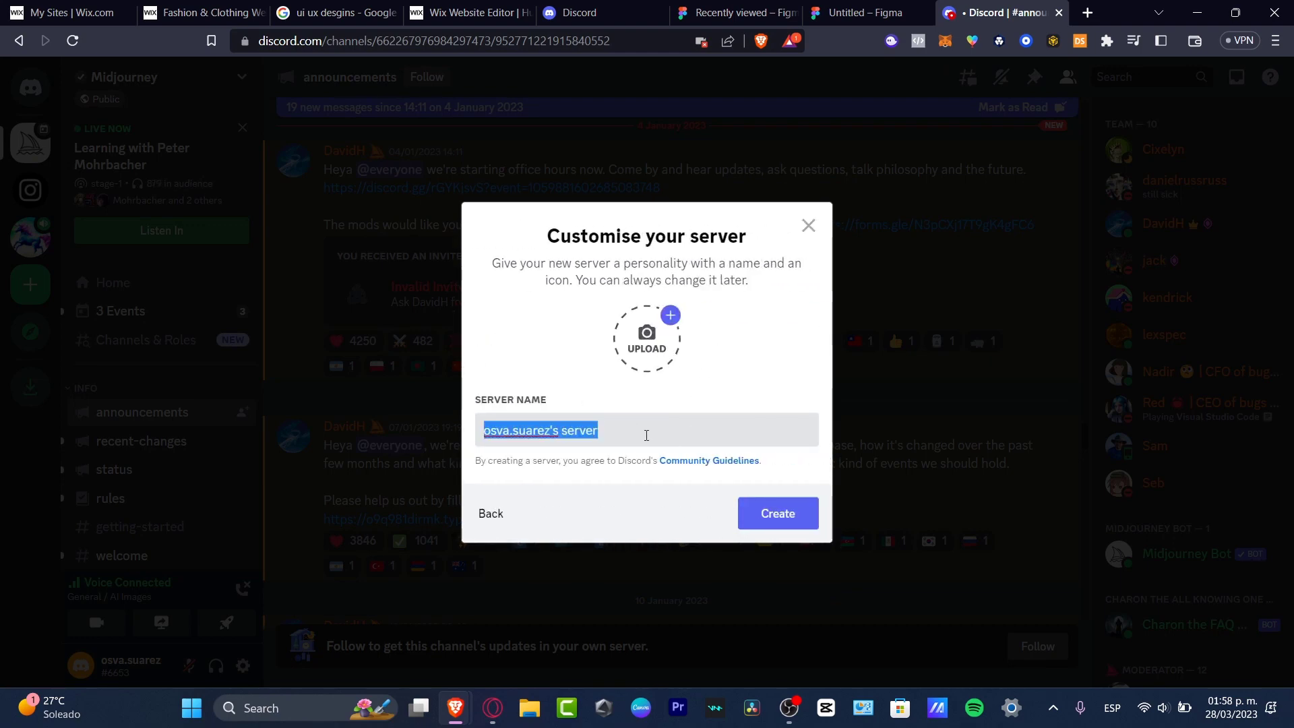
pyautogui.write('TECHXPRESS APPS')
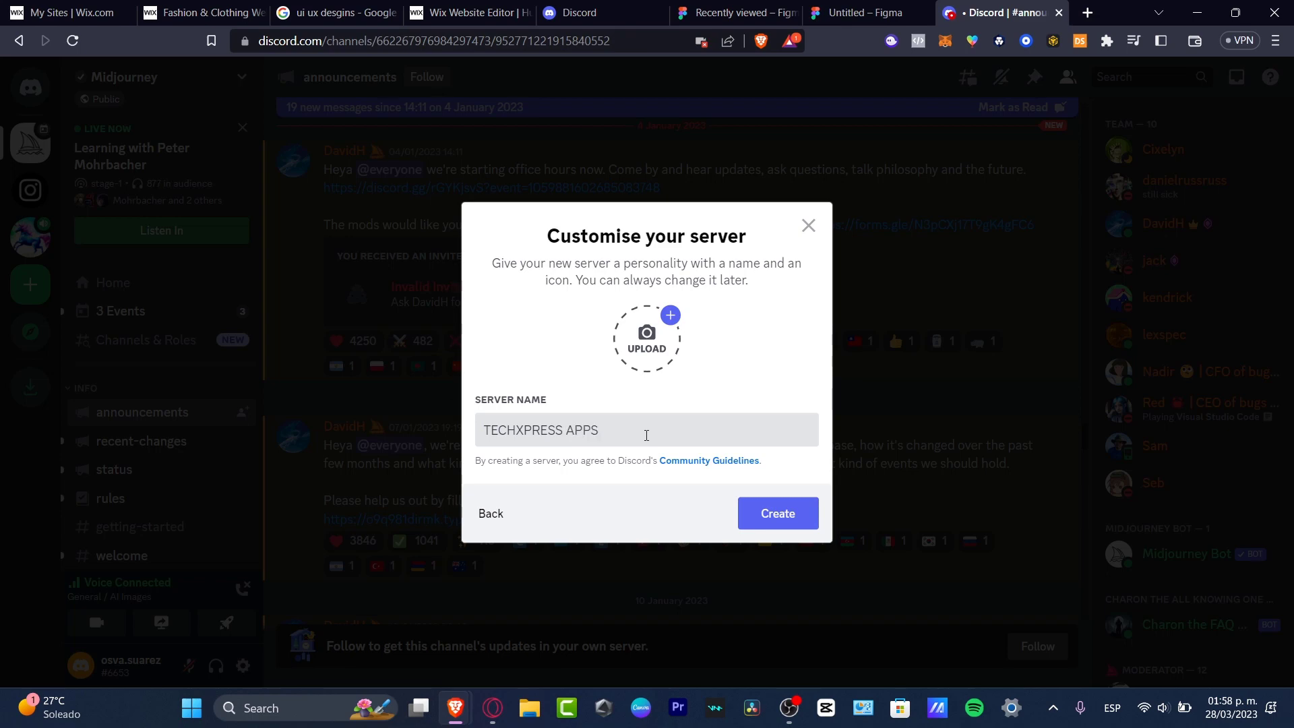
pyautogui.click(775, 514)
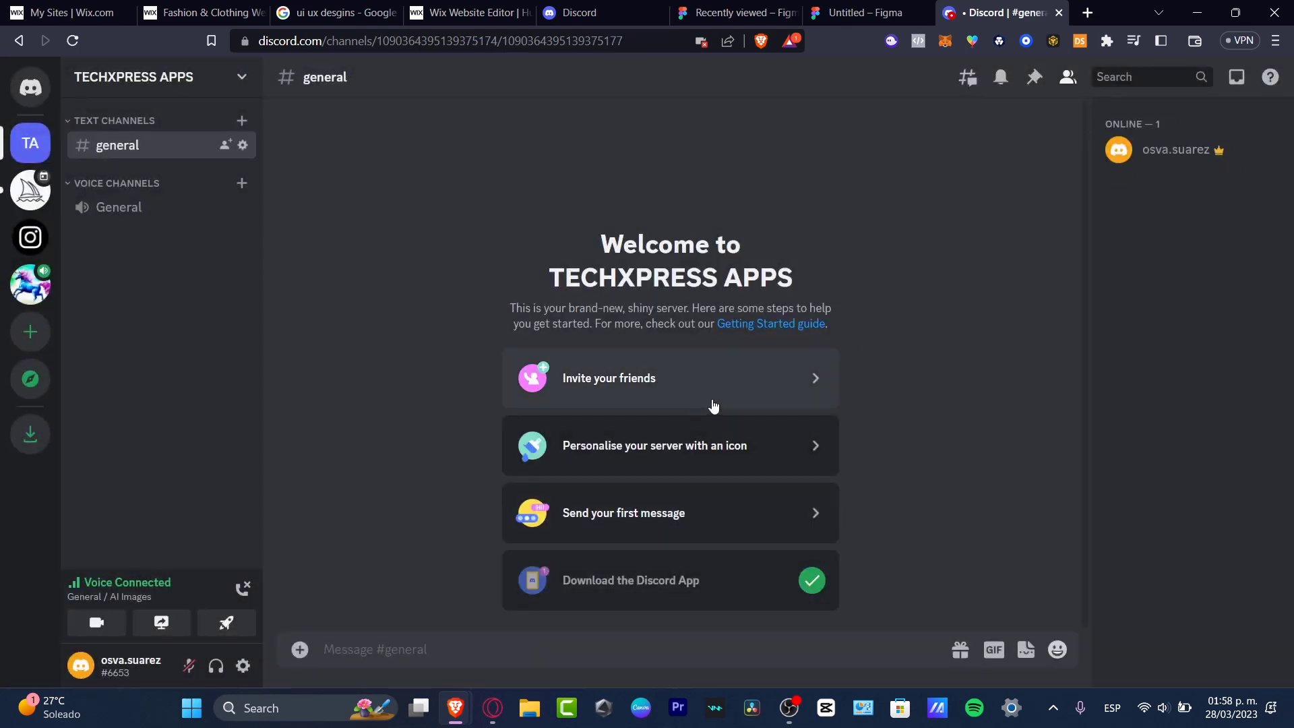
# Open the newbies-184 channel in the Midjourney server.
pyautogui.click(29, 201)
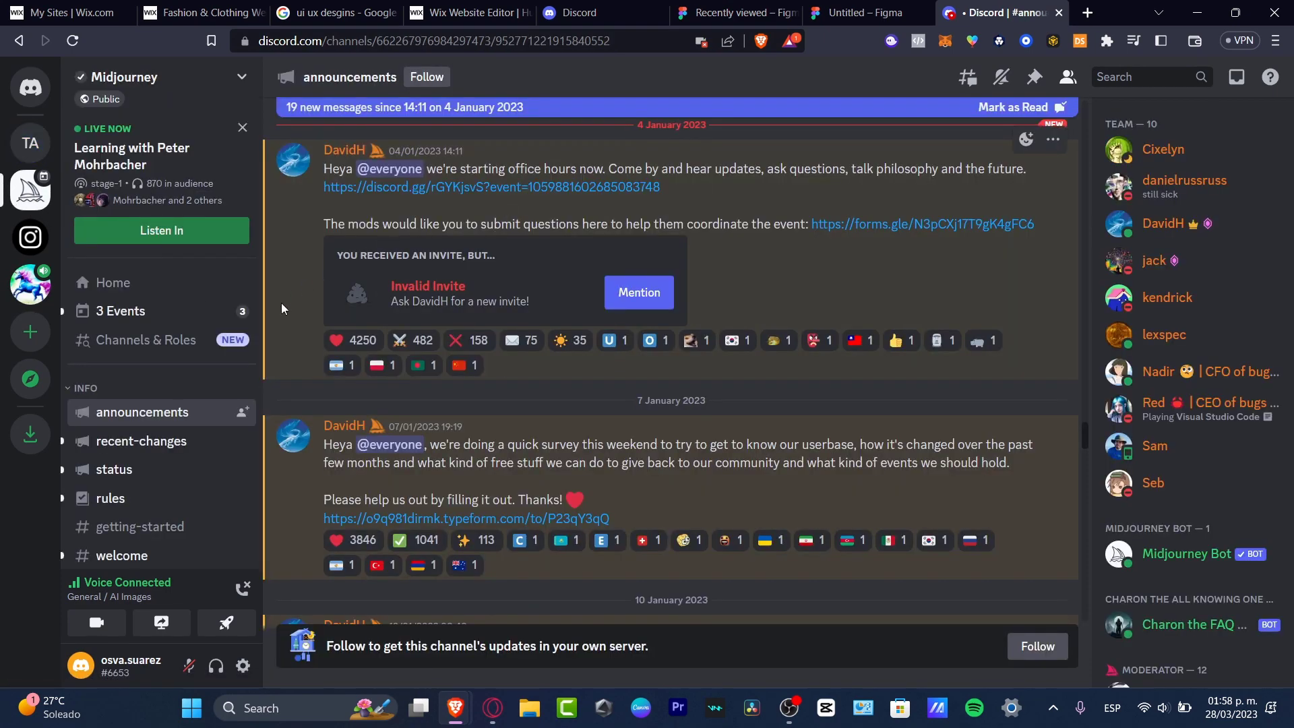
pyautogui.scroll(-4, 162, 438)
pyautogui.moveTo(156, 431)
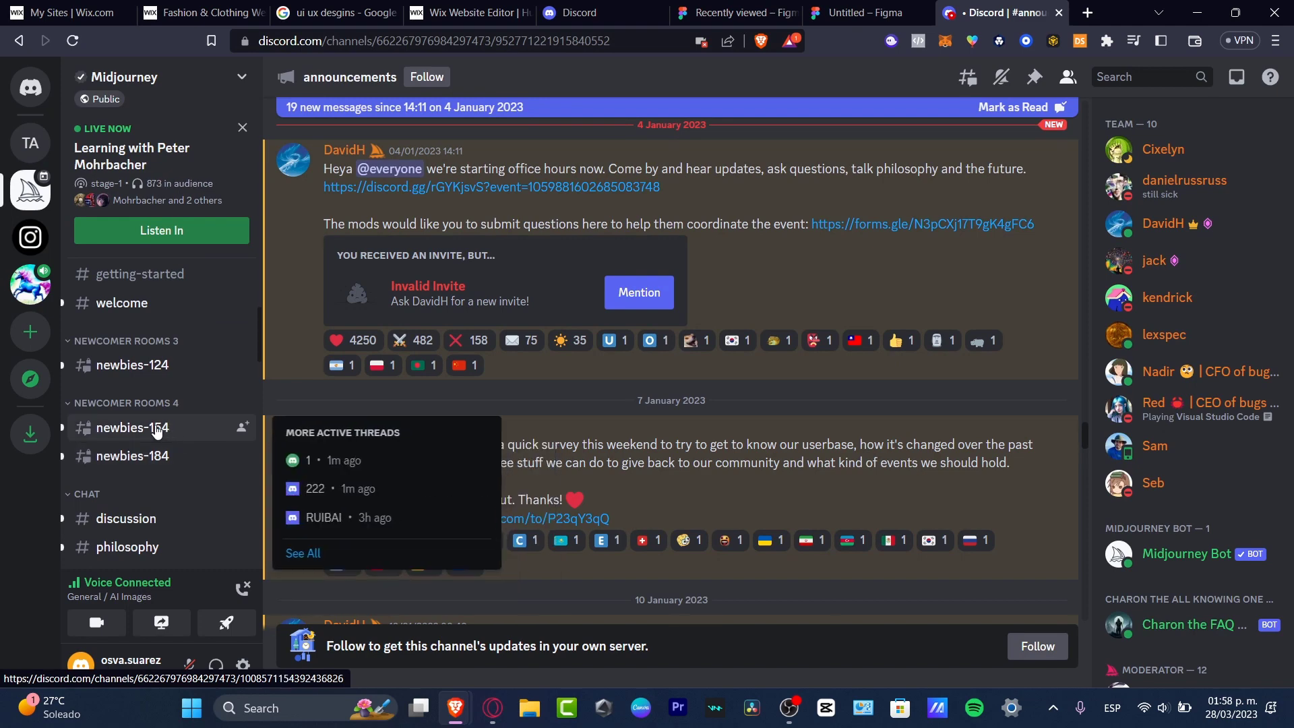
pyautogui.click(177, 457)
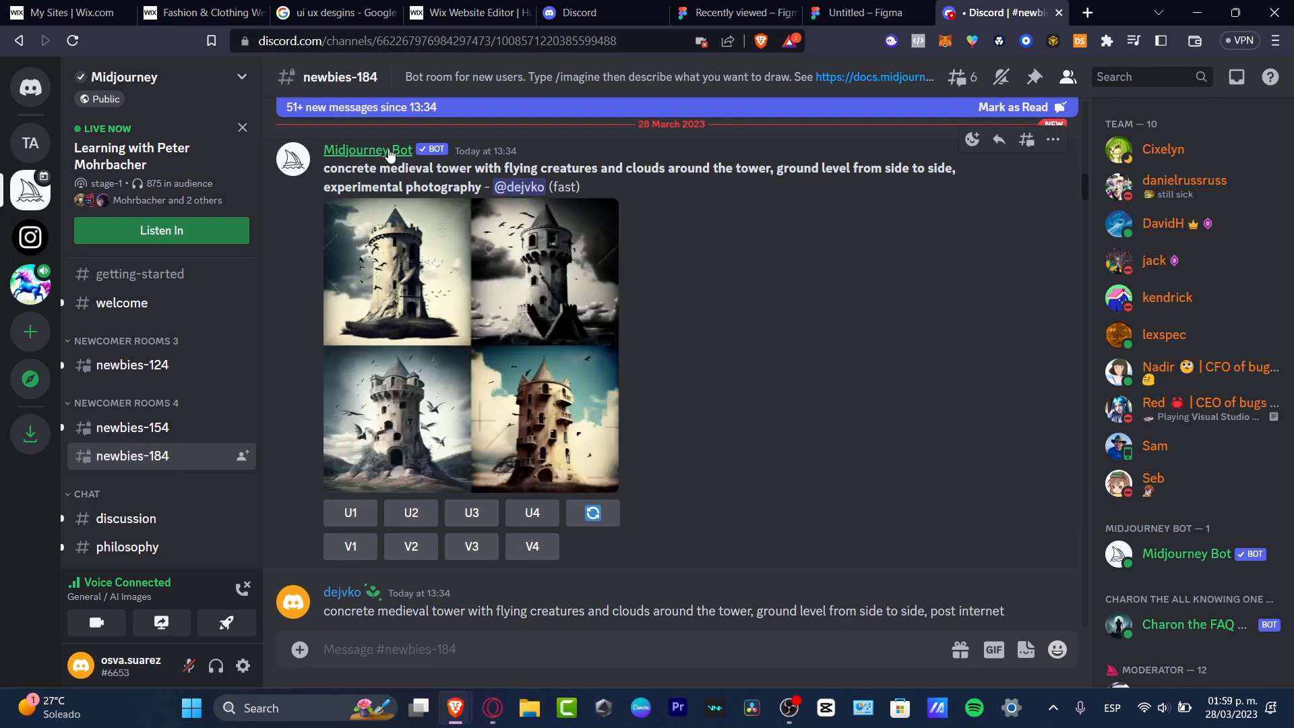
# Add Midjourney Bot to the TECHXPRESS APPS server from the bot's profile.
pyautogui.click(390, 154)
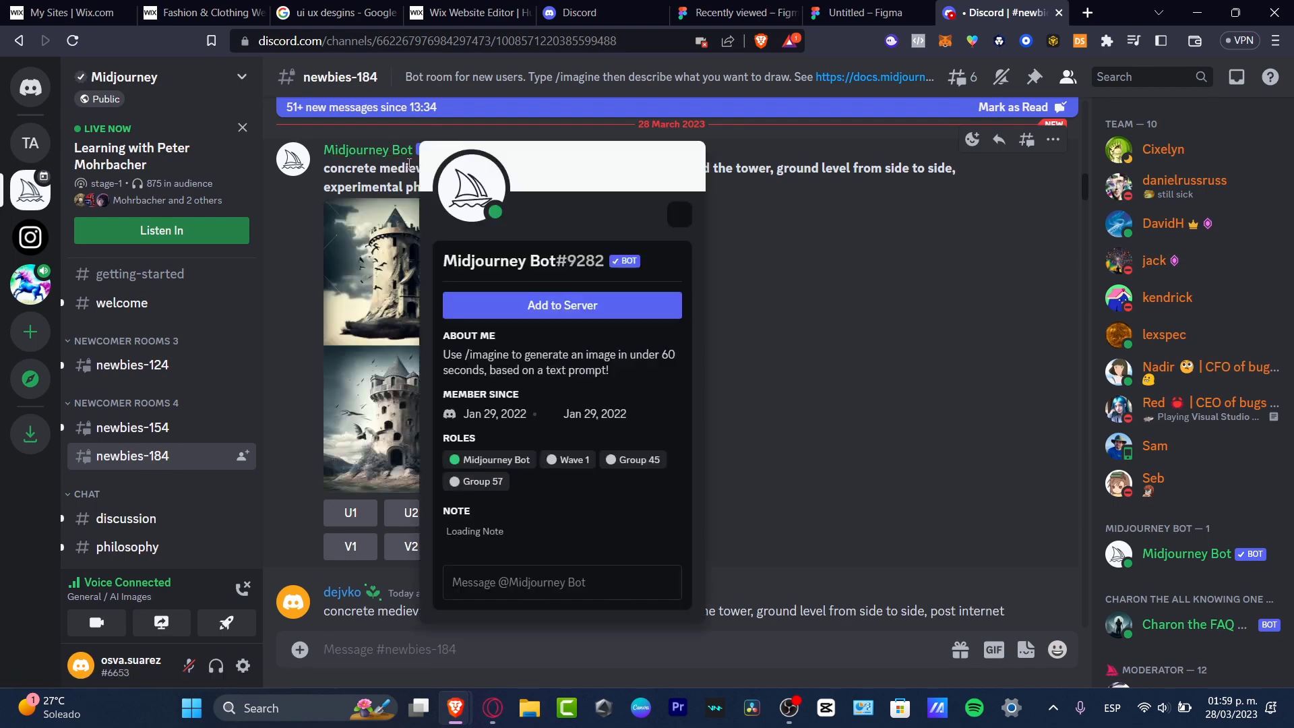
pyautogui.click(580, 301)
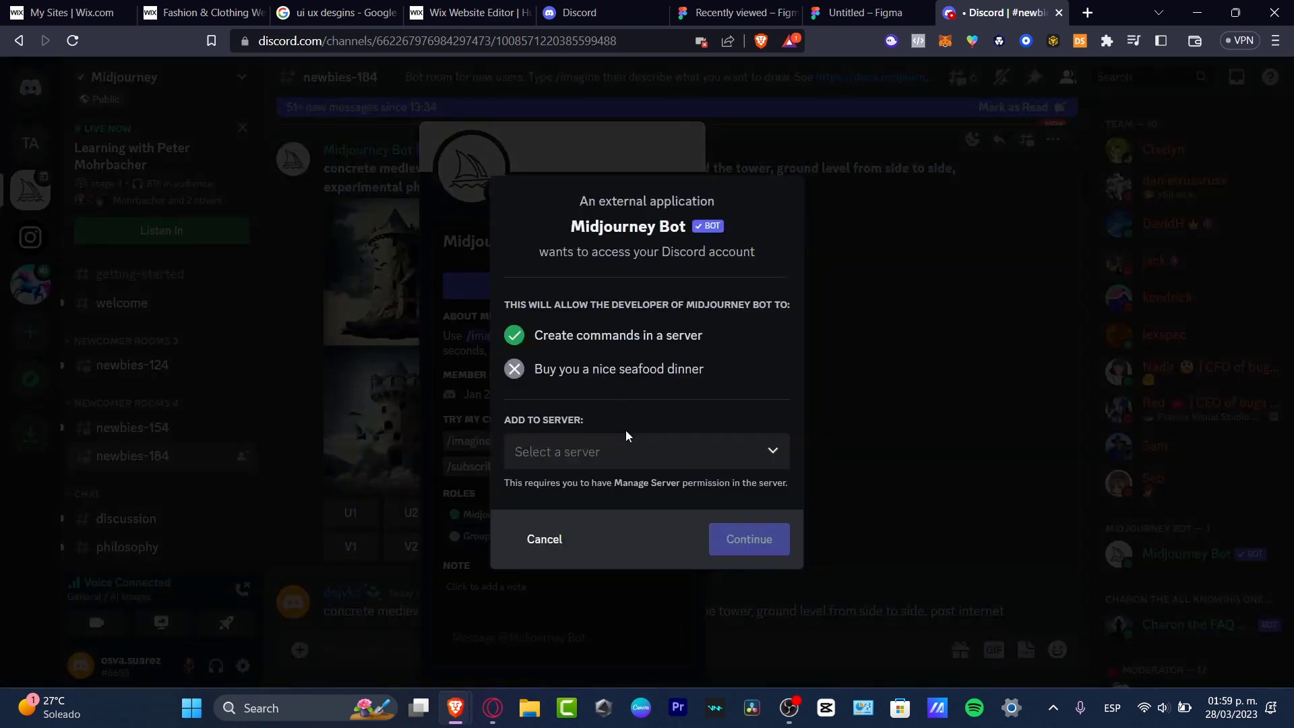
pyautogui.click(628, 445)
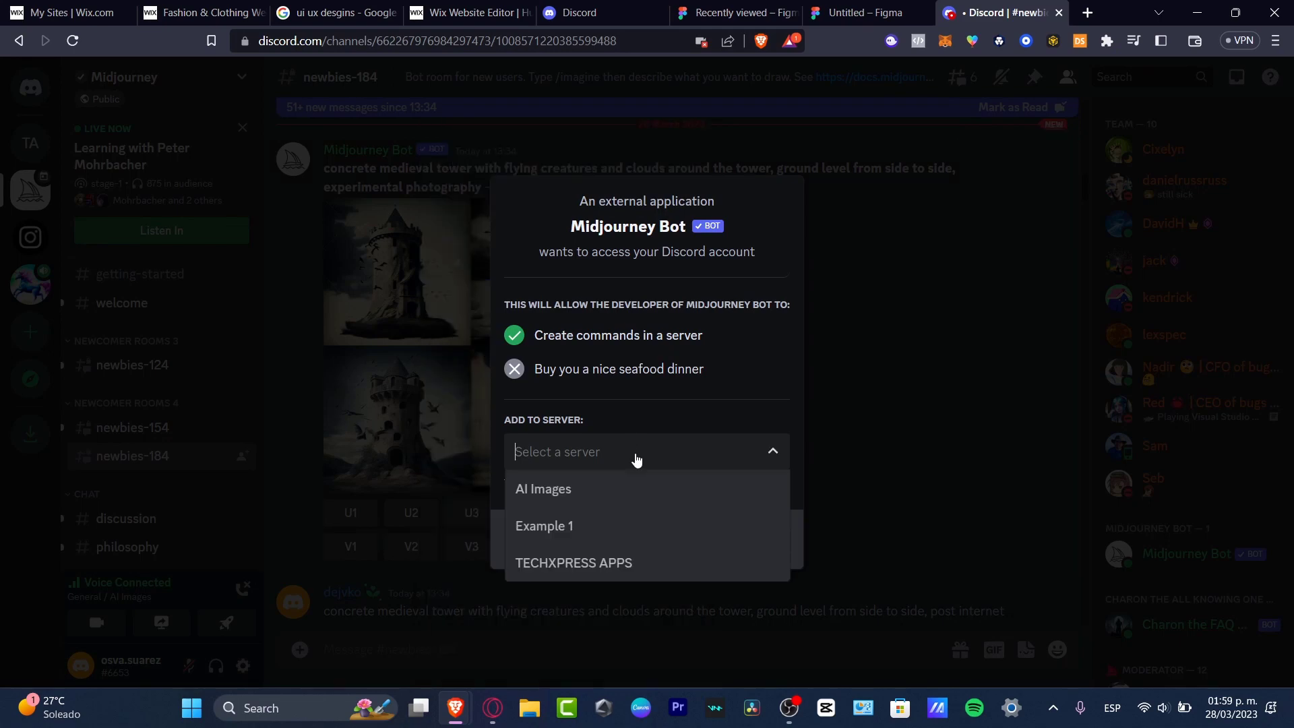
pyautogui.click(622, 565)
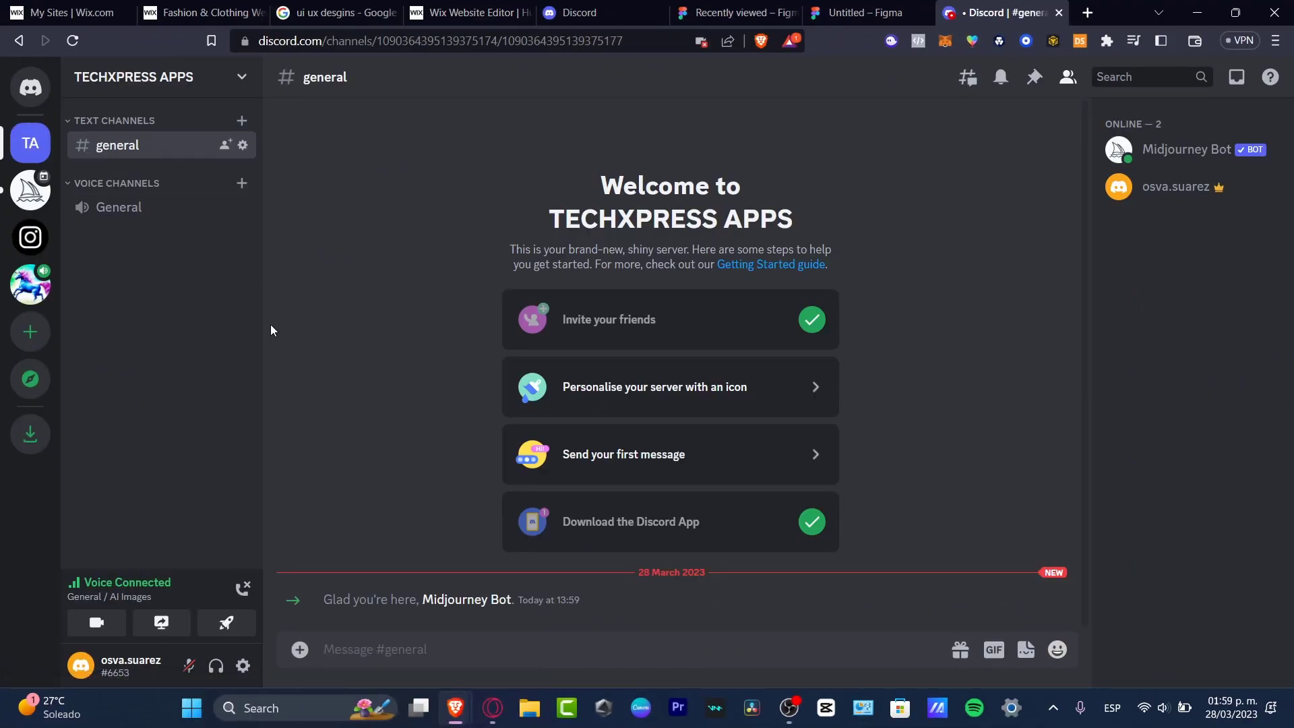
# Cancel switching to the General voice channel.
pyautogui.moveTo(418, 614); pyautogui.dragTo(546, 610)
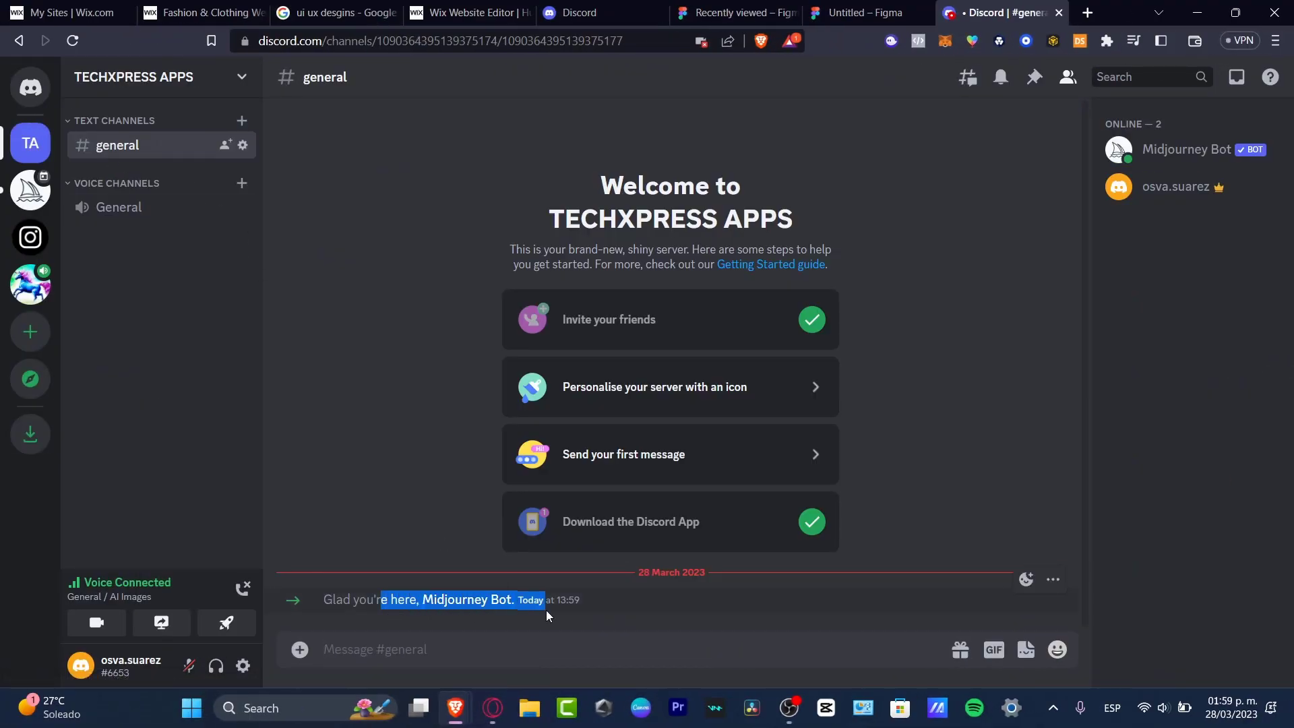
pyautogui.click(155, 206)
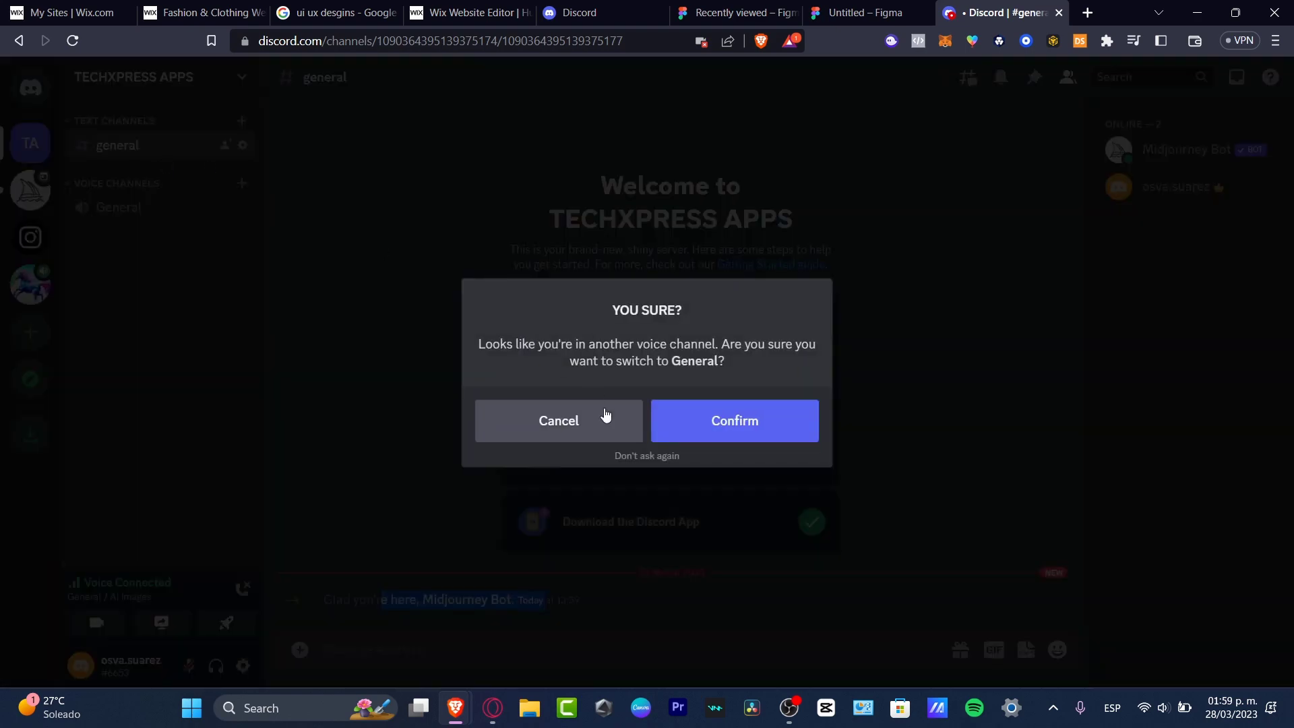
pyautogui.click(575, 421)
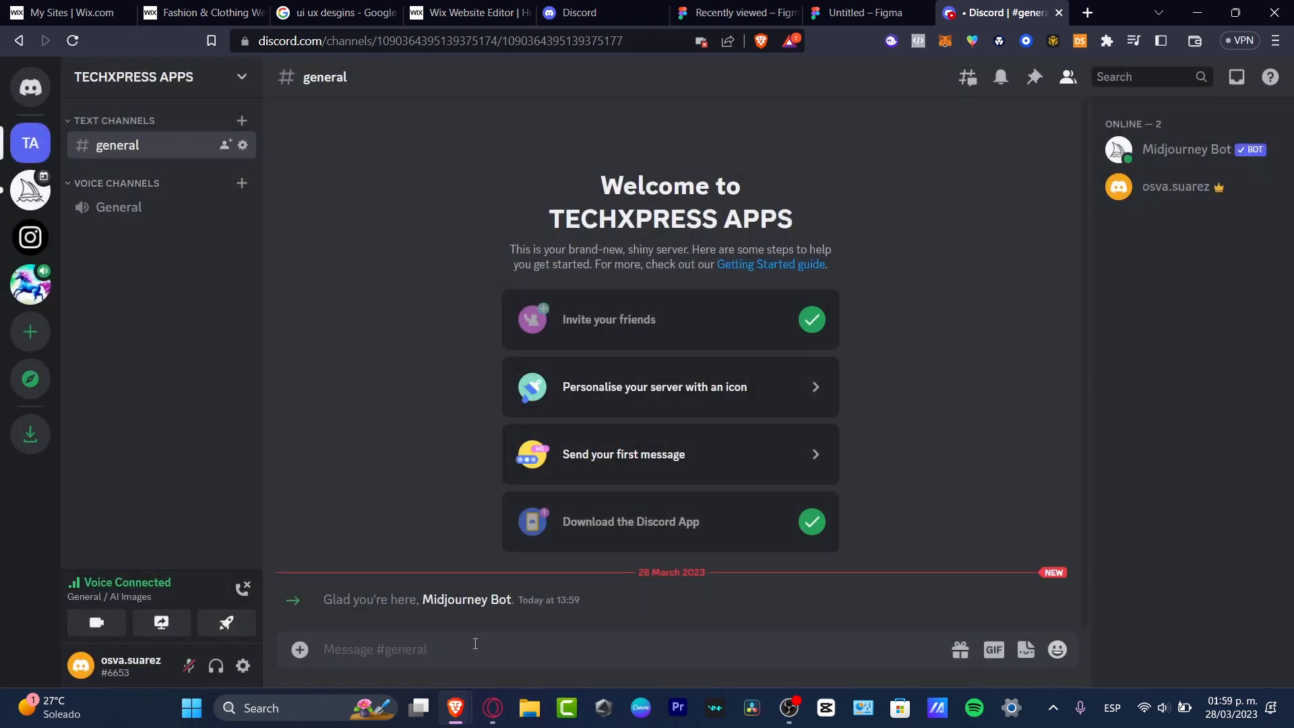
# Send the Midjourney Bot's /info command, start an /imagine prompt, and switch to Figma.
pyautogui.write('/')
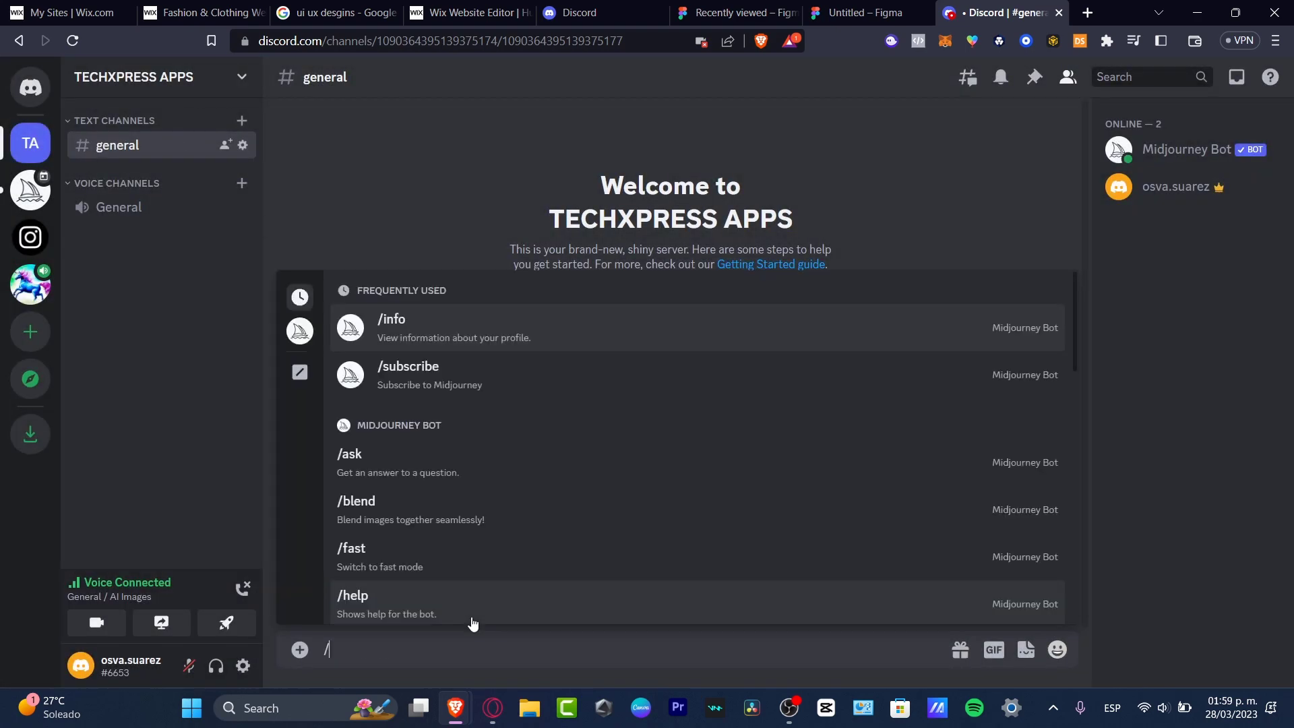
pyautogui.click(507, 346)
pyautogui.press('Return')
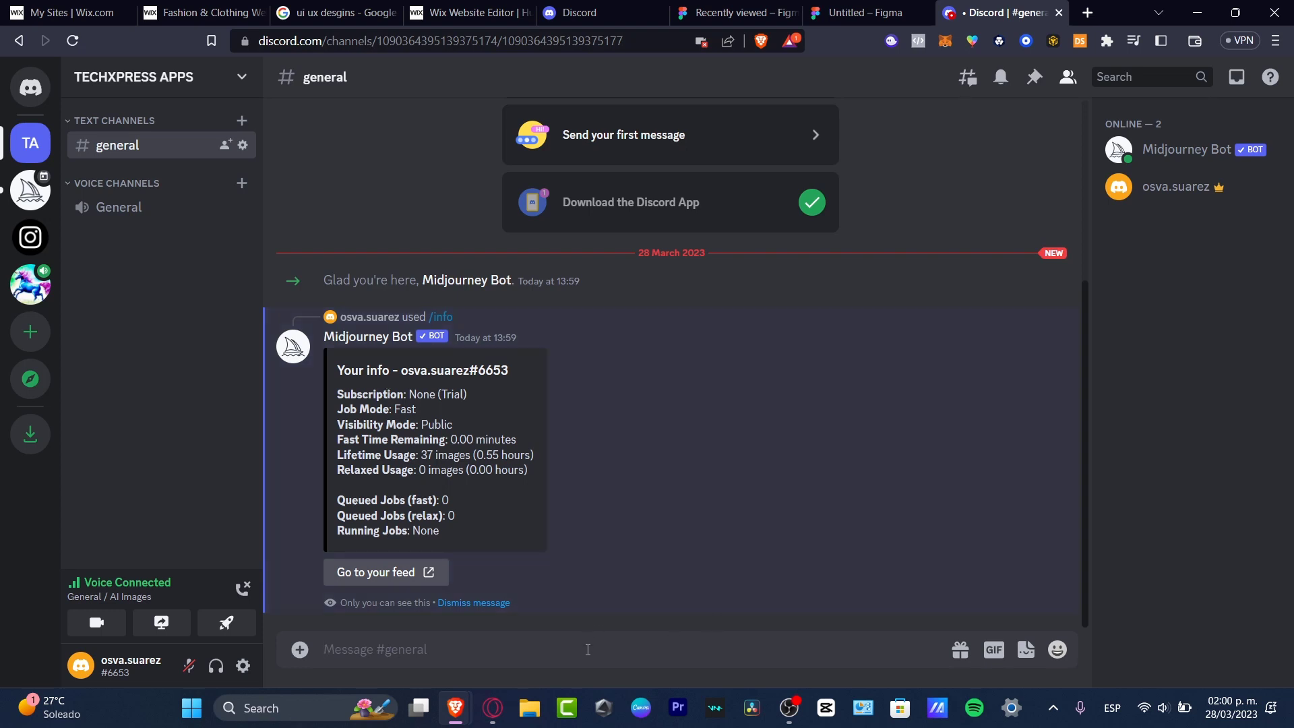
pyautogui.write('/')
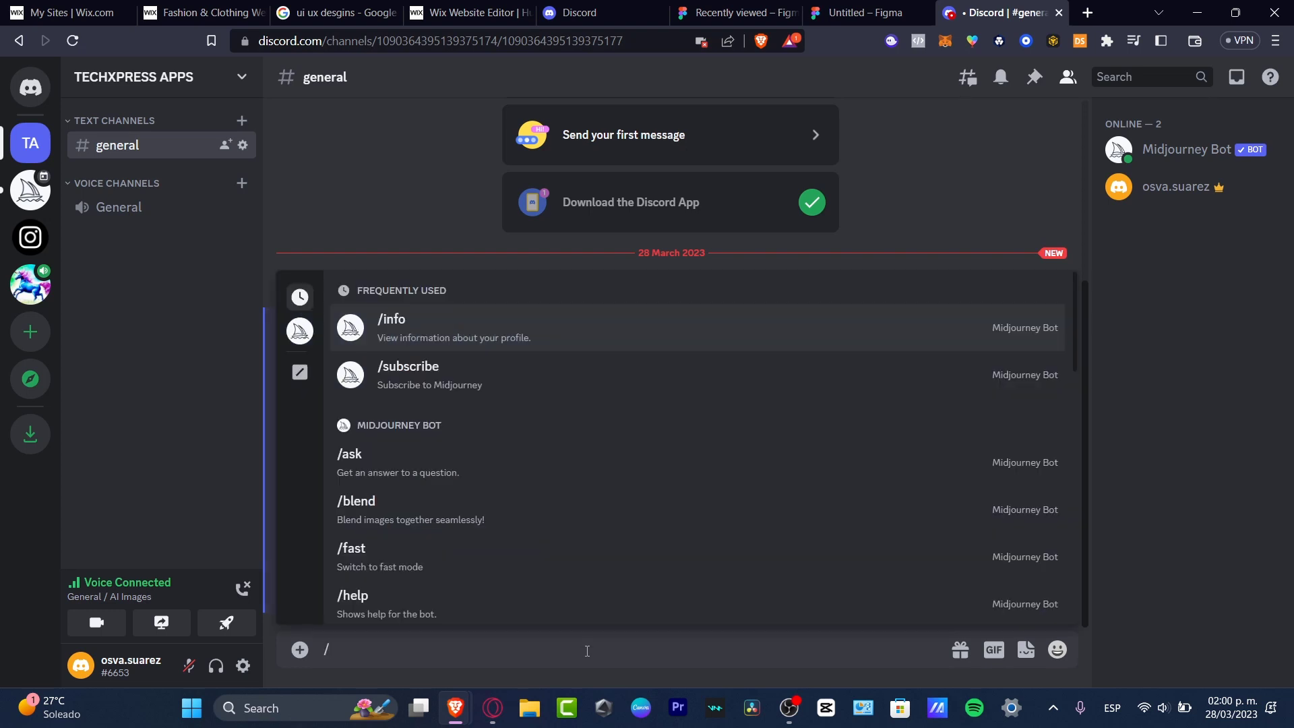
pyautogui.write('imagine')
pyautogui.click(878, 11)
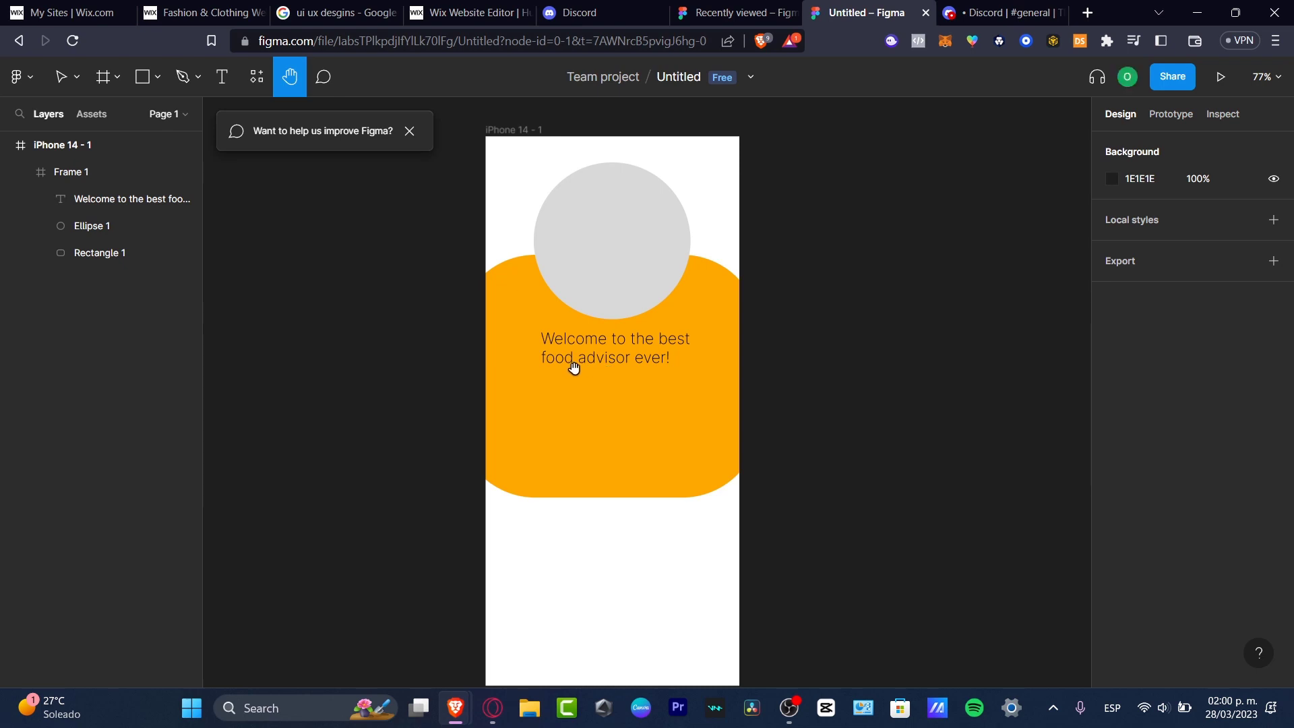
# Send /imagine for a 3D cheese burger render, 4k, HQ, for UI app design.
pyautogui.click(994, 16)
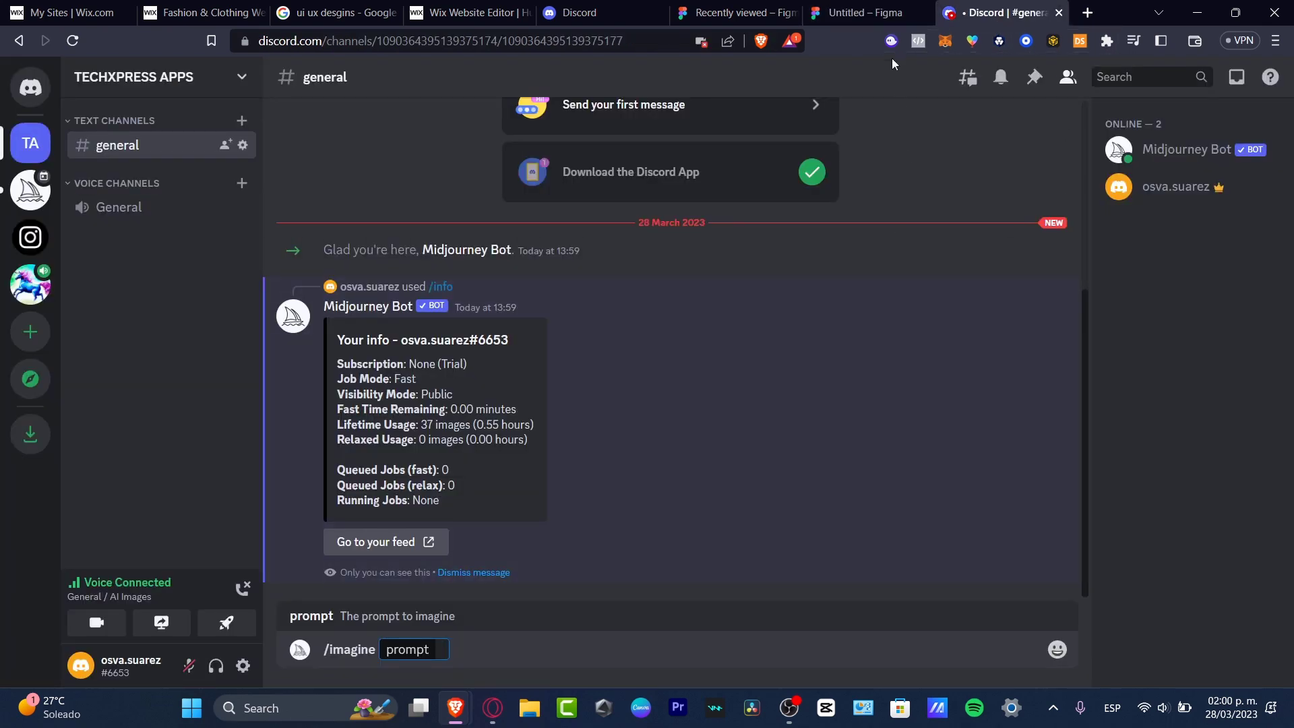
pyautogui.click(897, 14)
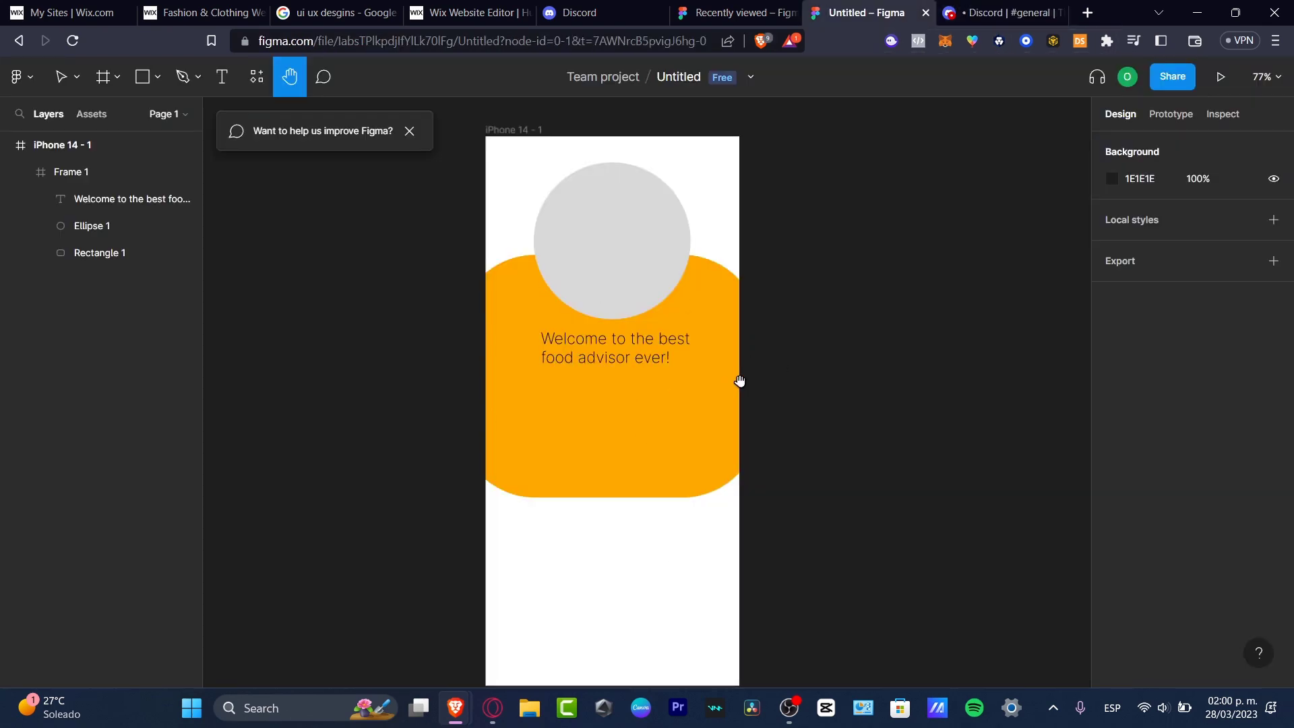
pyautogui.click(1022, 20)
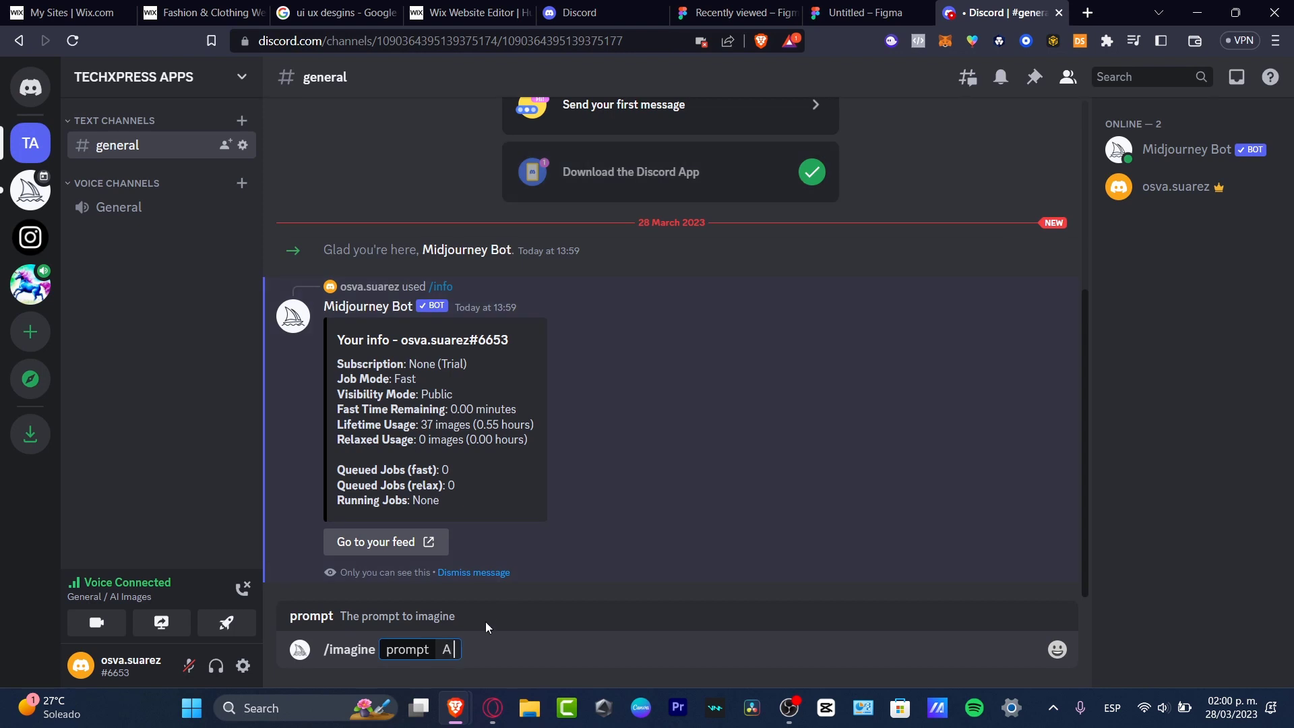
pyautogui.write('nder of a burger')
pyautogui.press('BackSpace')
pyautogui.press('BackSpace')
pyautogui.press('BackSpace')
pyautogui.press('BackSpace')
pyautogui.press('BackSpace')
pyautogui.press('BackSpace')
pyautogui.write('cheese burger, 4k, HQ, for U')
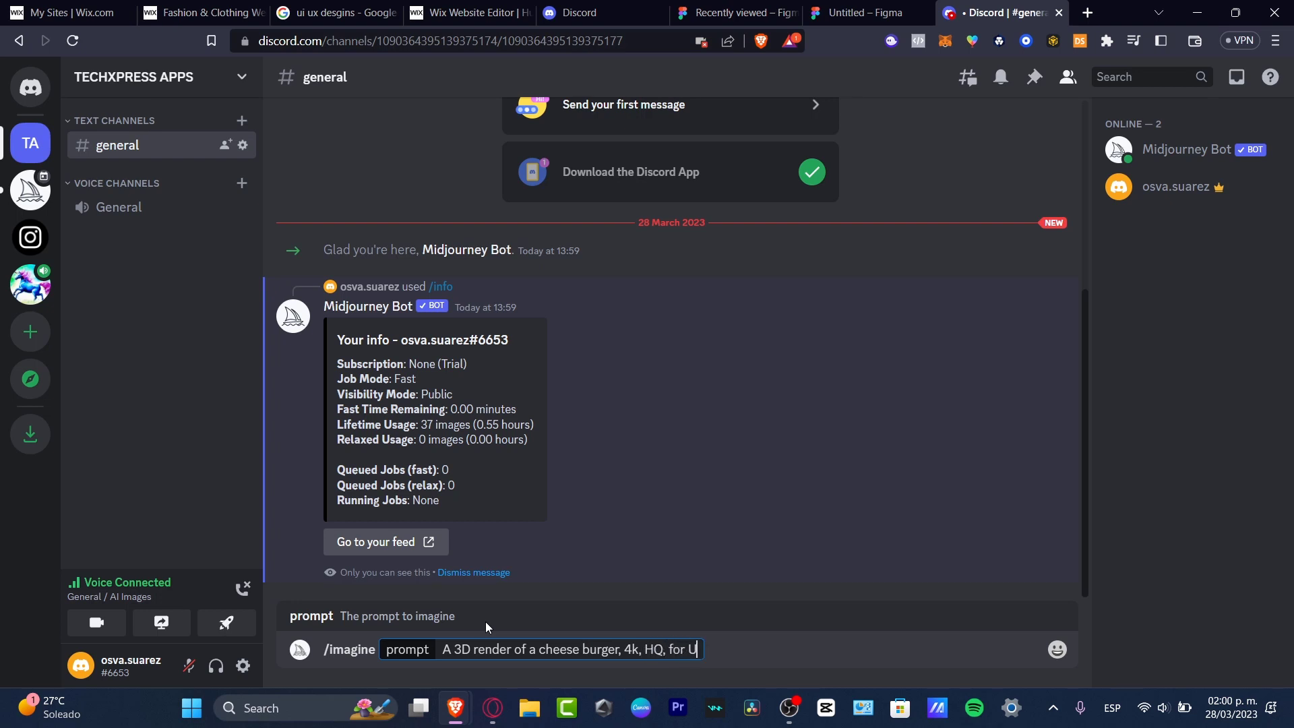
pyautogui.write('I app d')
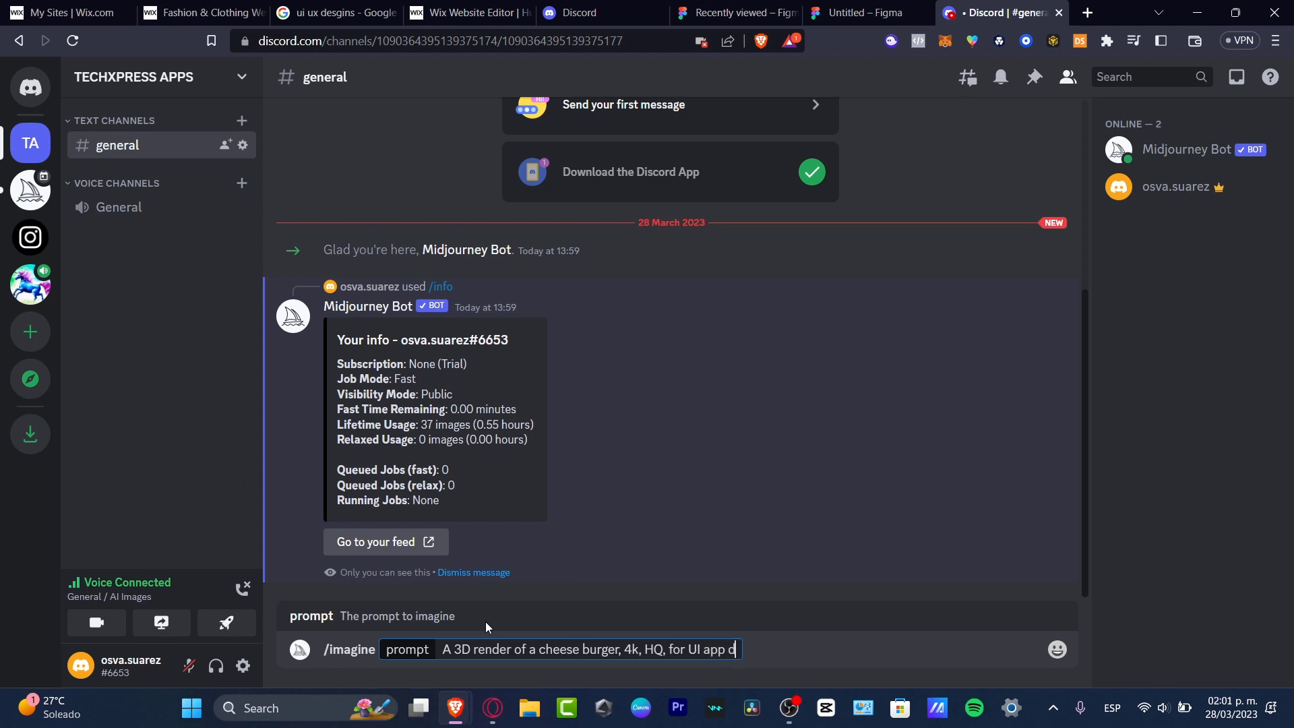
pyautogui.write('esign')
pyautogui.press('Return')
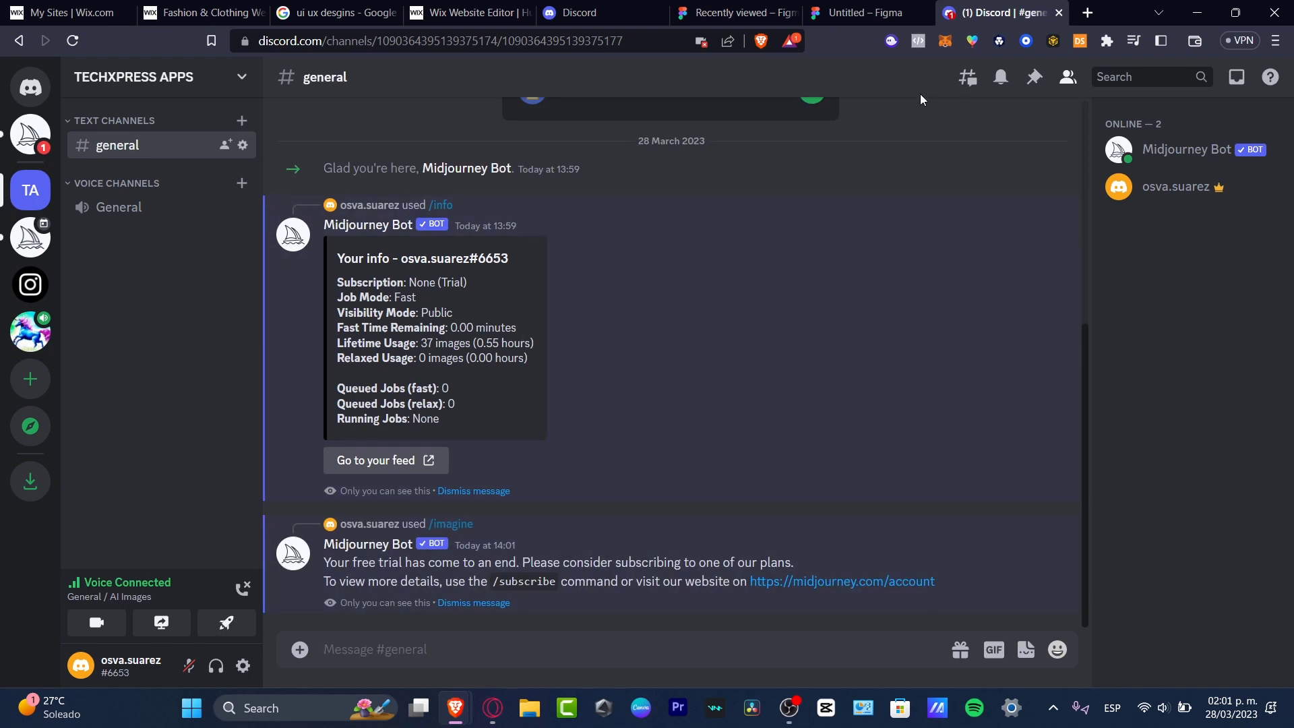
# Dismiss Figma's feedback toast, select Frame 1 inside the phone screen, and open File Explorer.
pyautogui.click(875, 21)
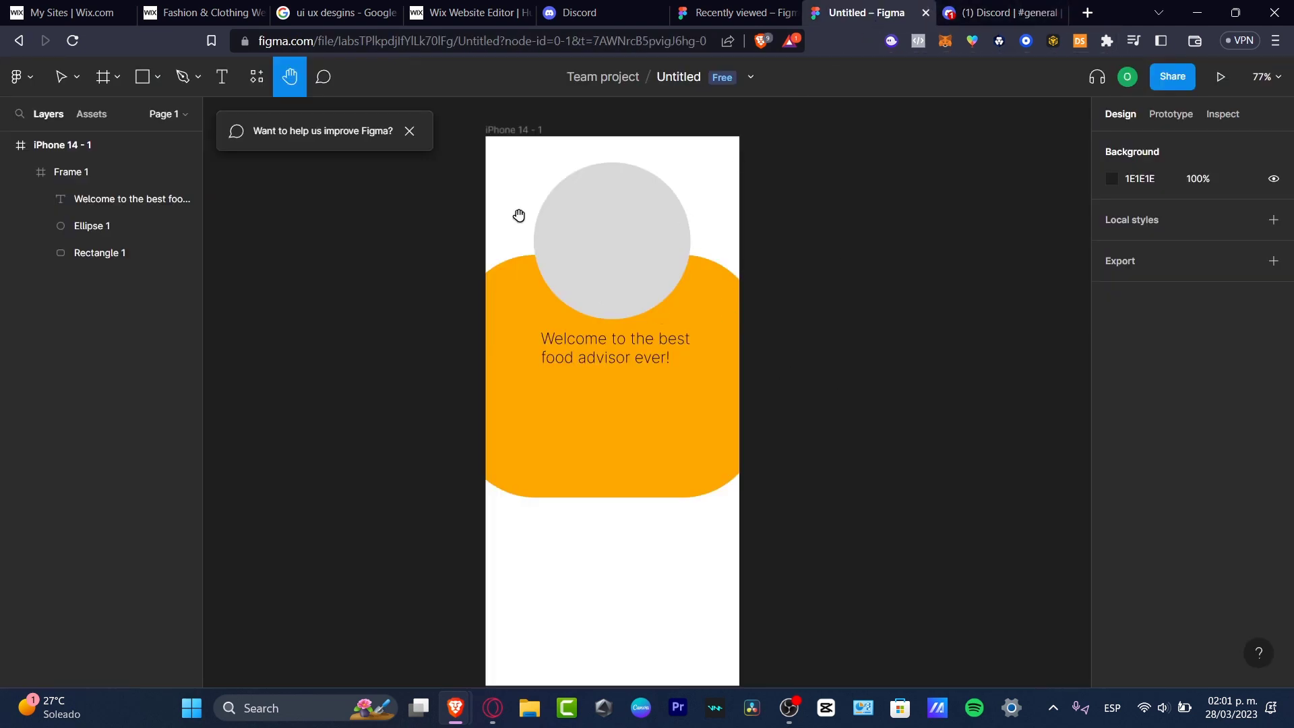
pyautogui.click(409, 131)
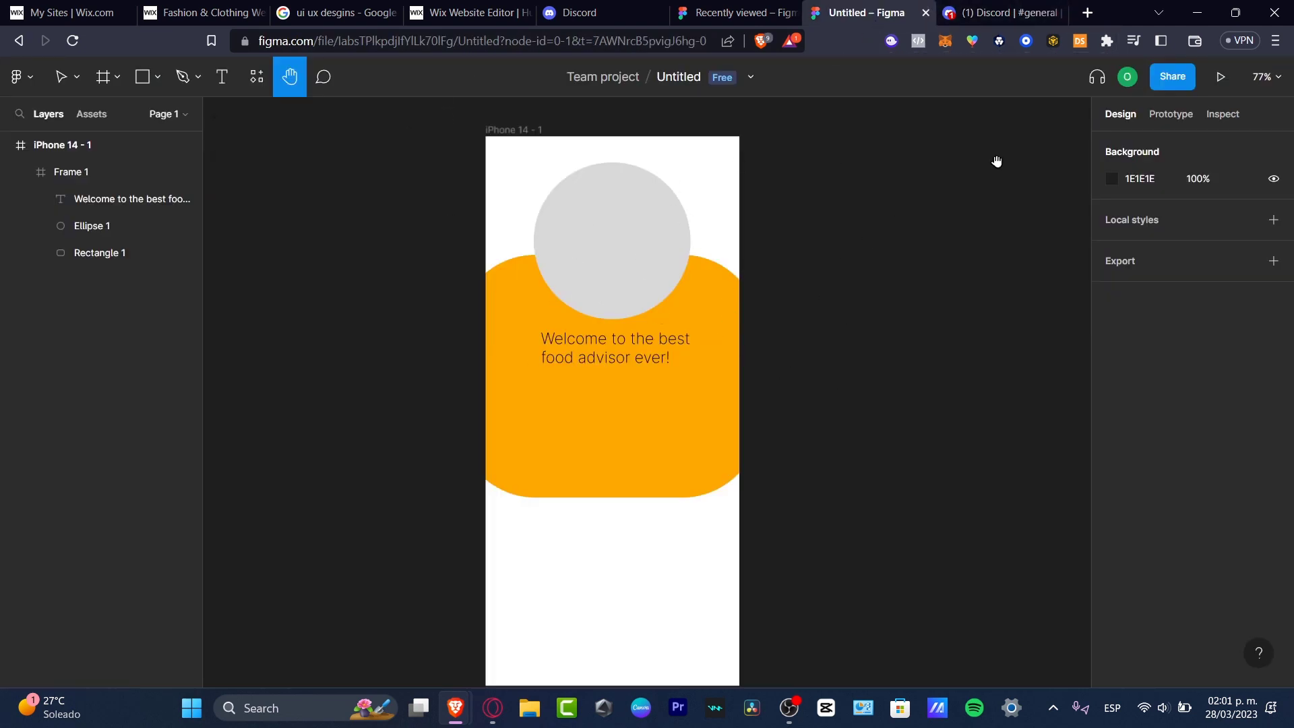
pyautogui.hotkey('ctrl', 'v')
pyautogui.click(651, 434)
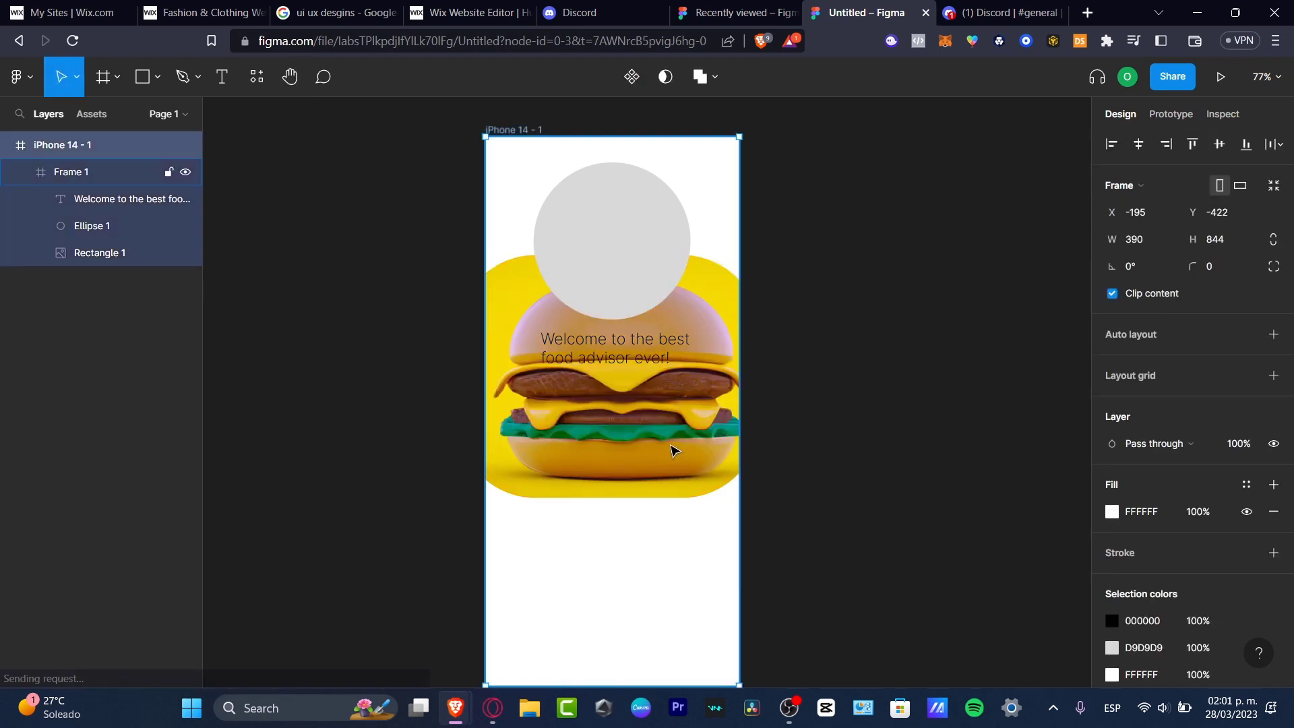
pyautogui.hscroll(-2, 674, 445)
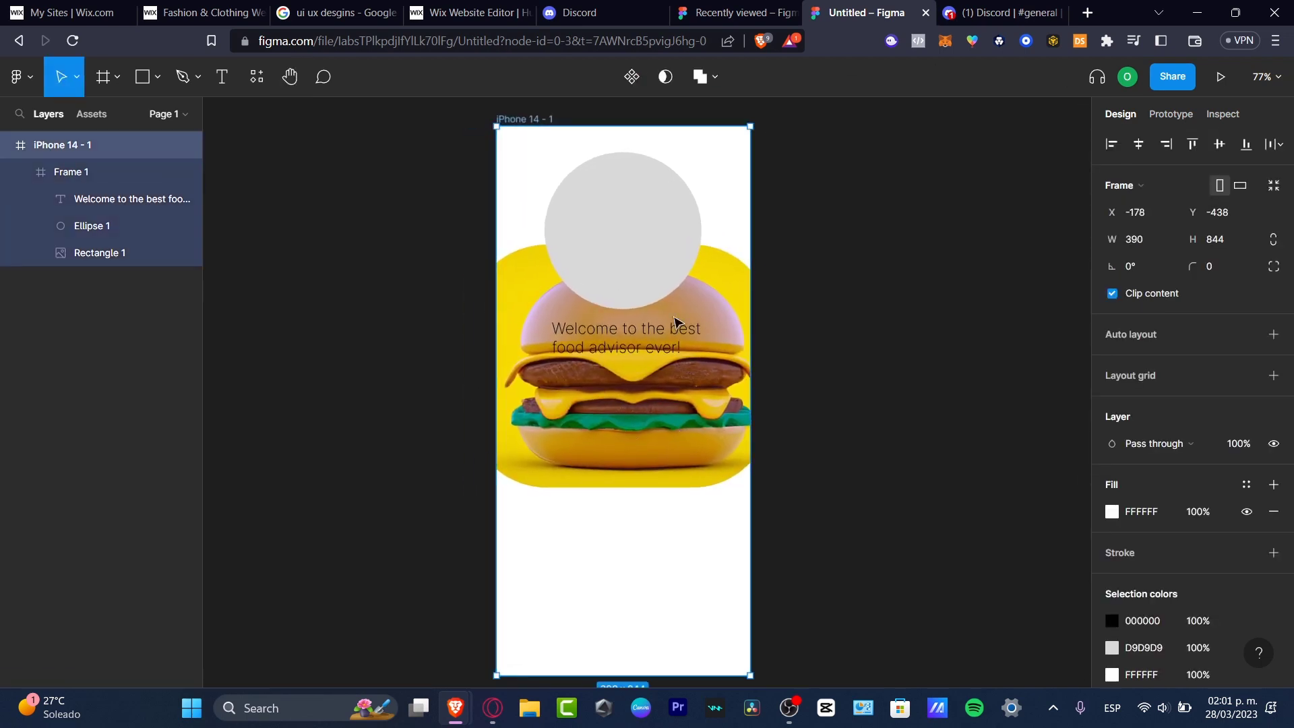
pyautogui.click(614, 440)
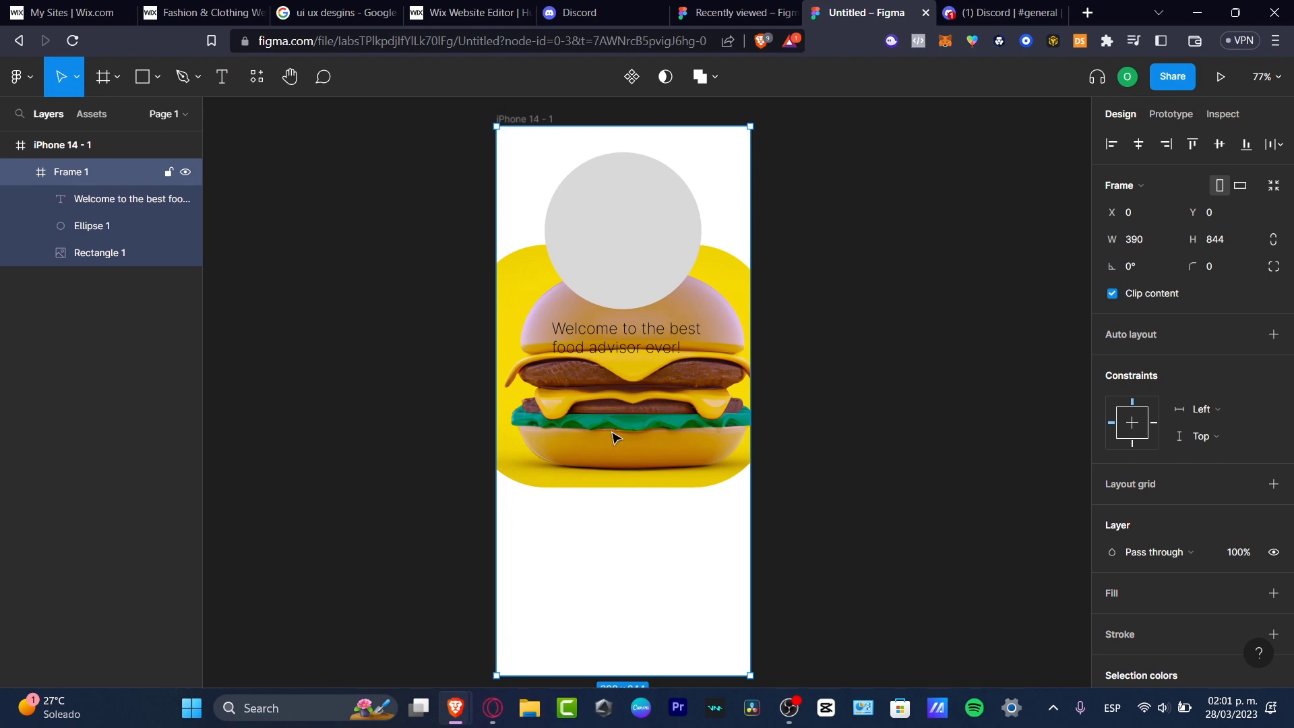
pyautogui.click(521, 716)
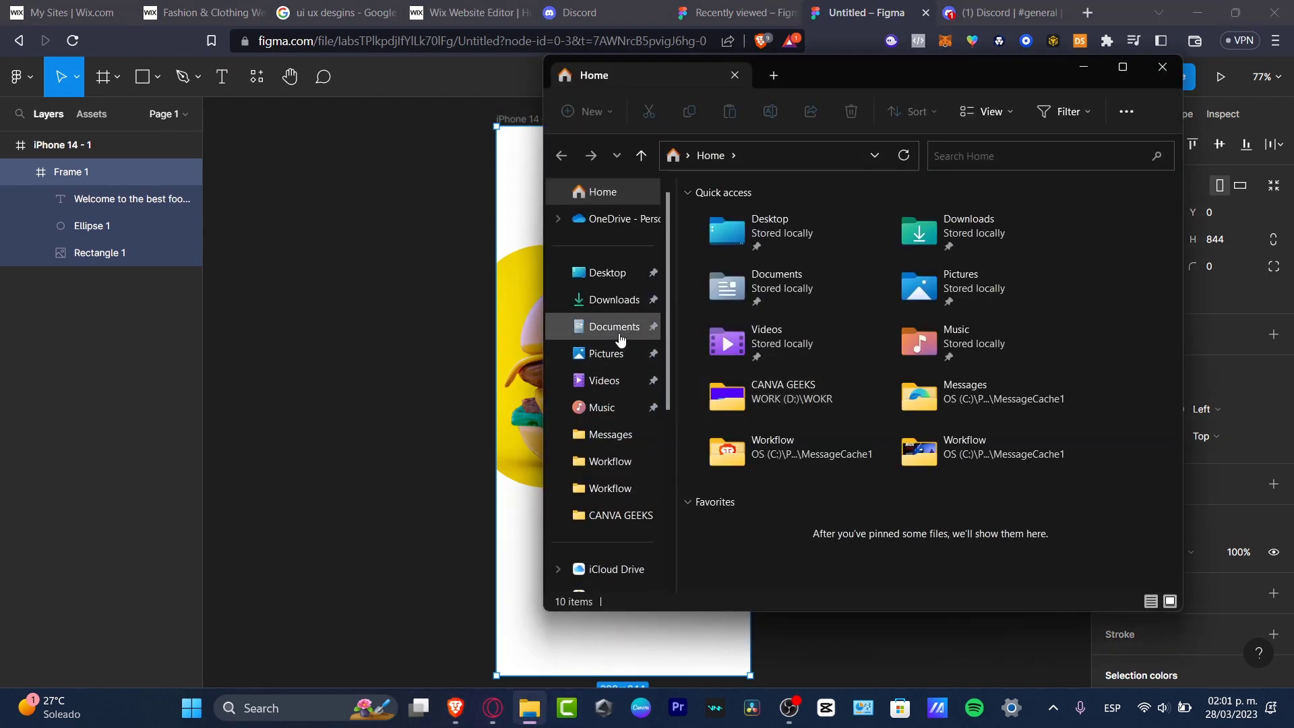
# Open the DALL·E cheeseburger image from Downloads in Photos and enlarge its window.
pyautogui.click(621, 336)
pyautogui.click(610, 304)
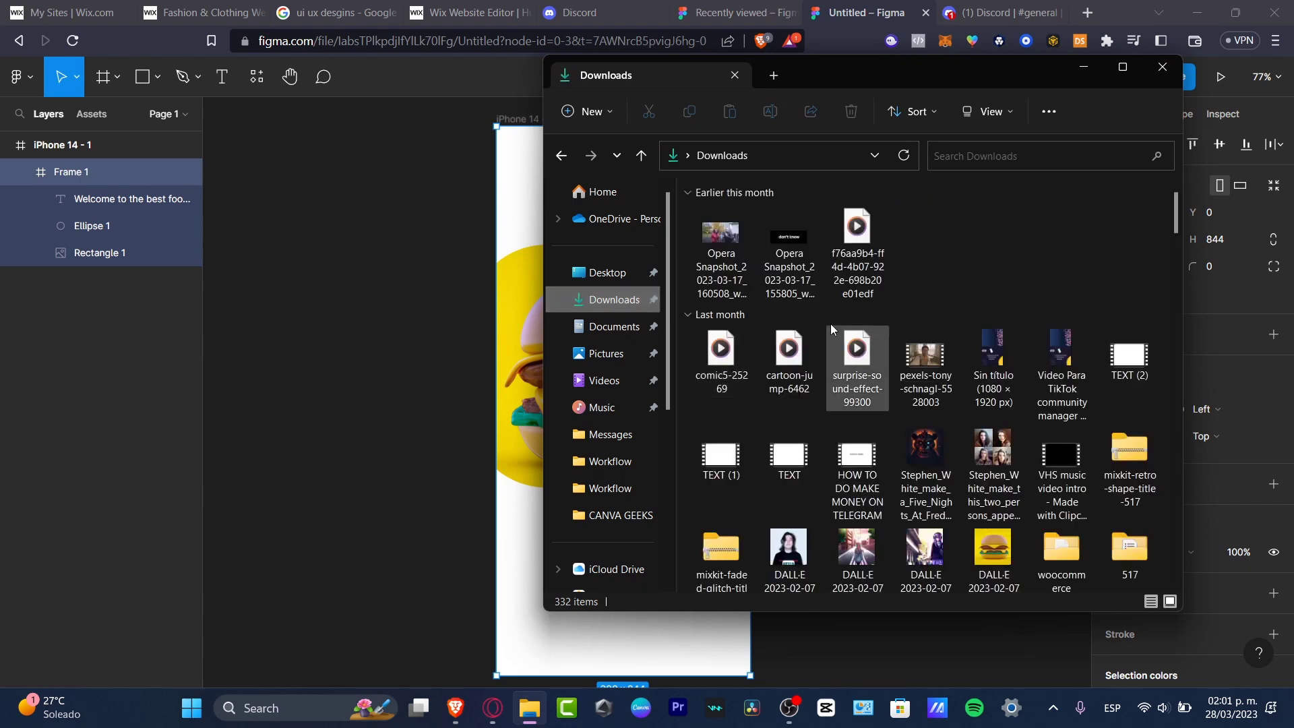
pyautogui.doubleClick(996, 549)
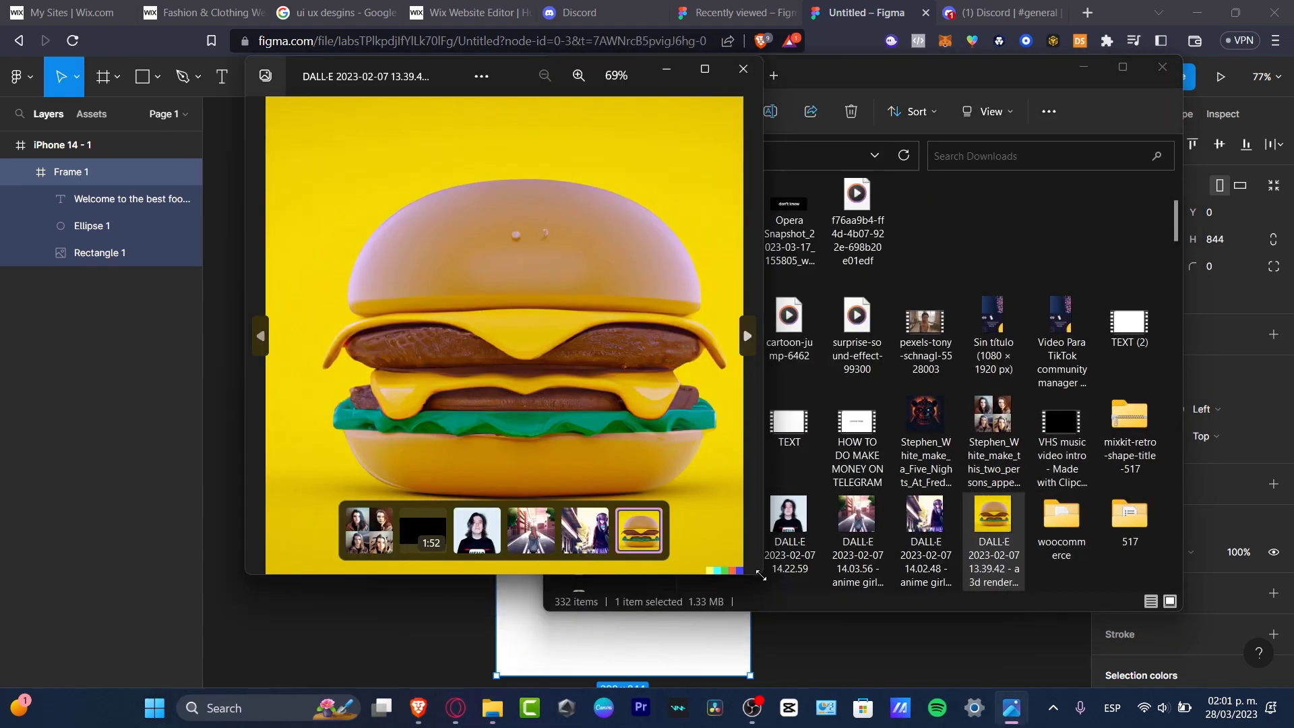
pyautogui.moveTo(761, 575); pyautogui.dragTo(1114, 686)
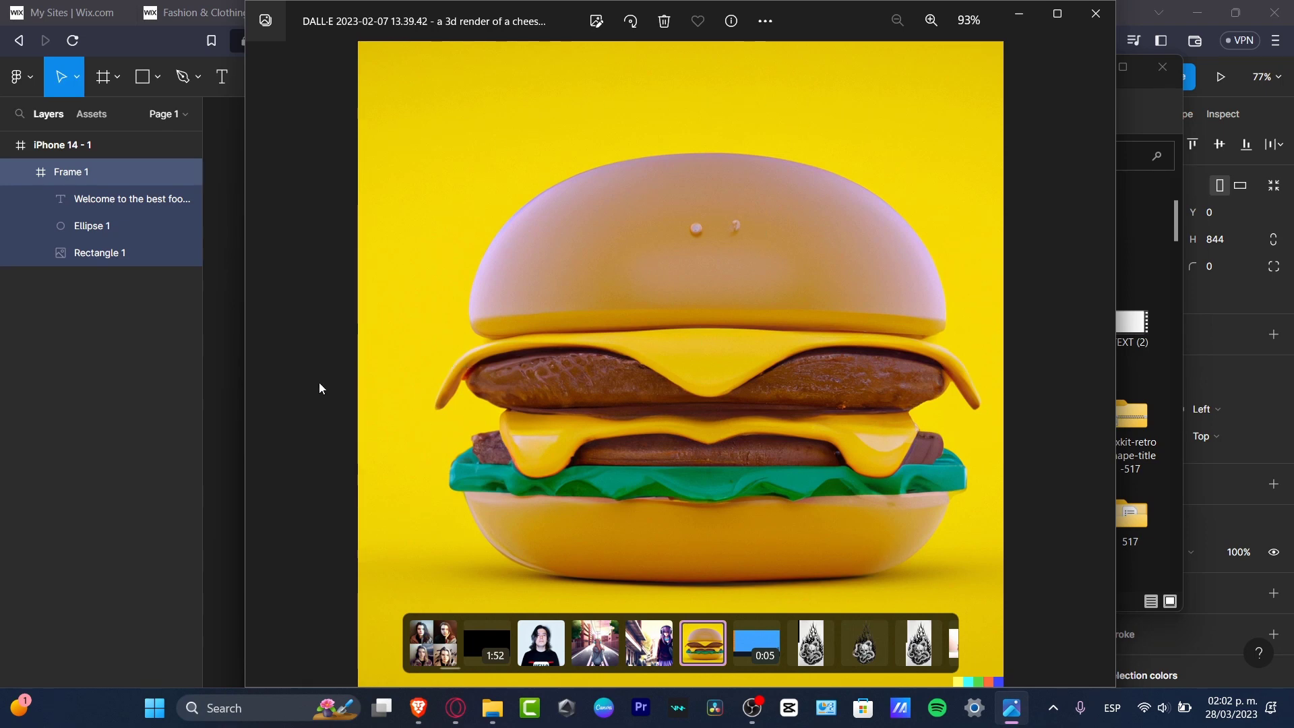
# Move the burger image down-left and enlarge it to about 651×395 on the phone screen.
pyautogui.click(217, 223)
pyautogui.click(642, 413)
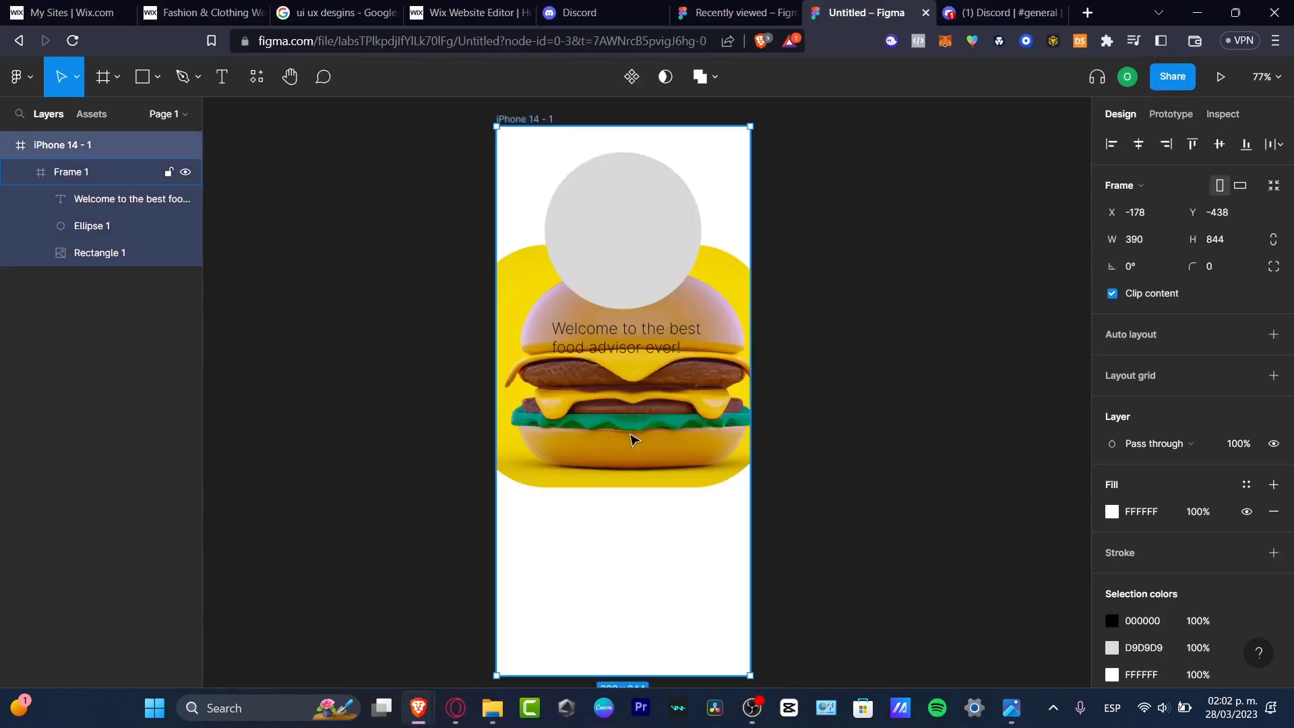
pyautogui.click(631, 440)
pyautogui.click(830, 434)
pyautogui.click(674, 432)
pyautogui.click(675, 432)
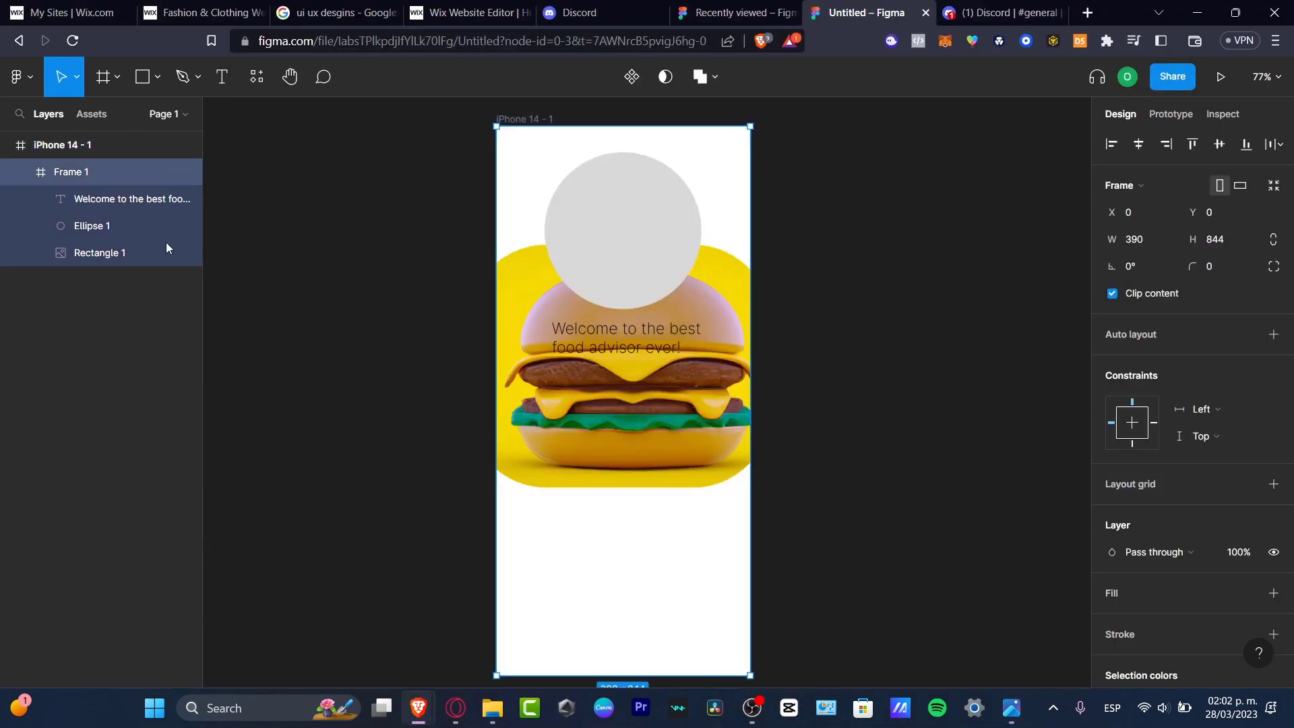
pyautogui.click(131, 197)
pyautogui.click(104, 116)
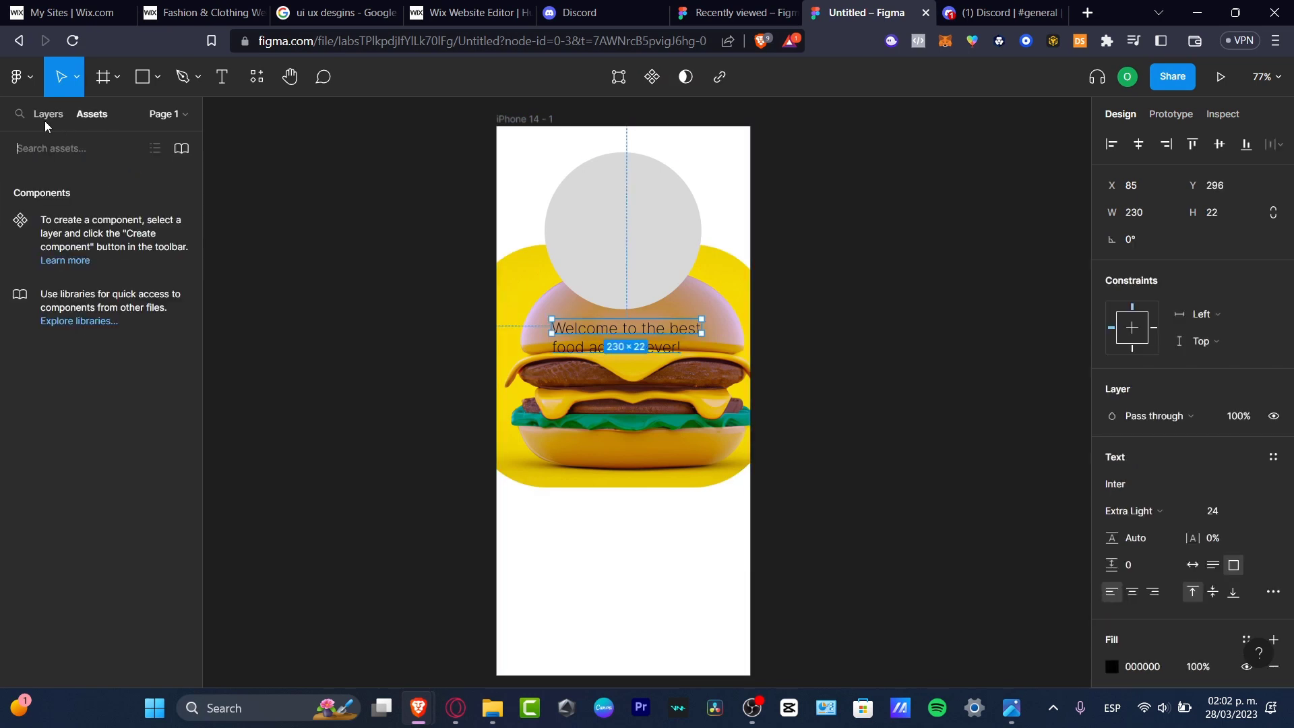
pyautogui.click(678, 441)
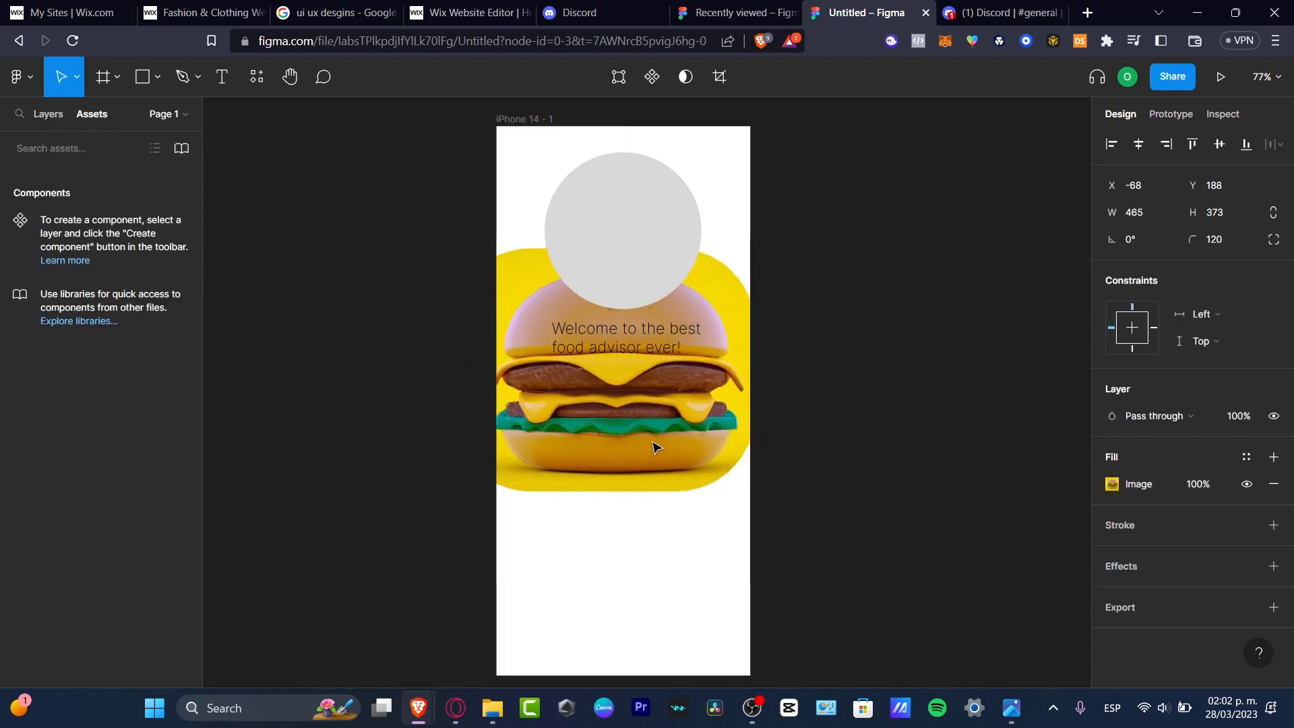
pyautogui.moveTo(649, 446); pyautogui.dragTo(576, 541)
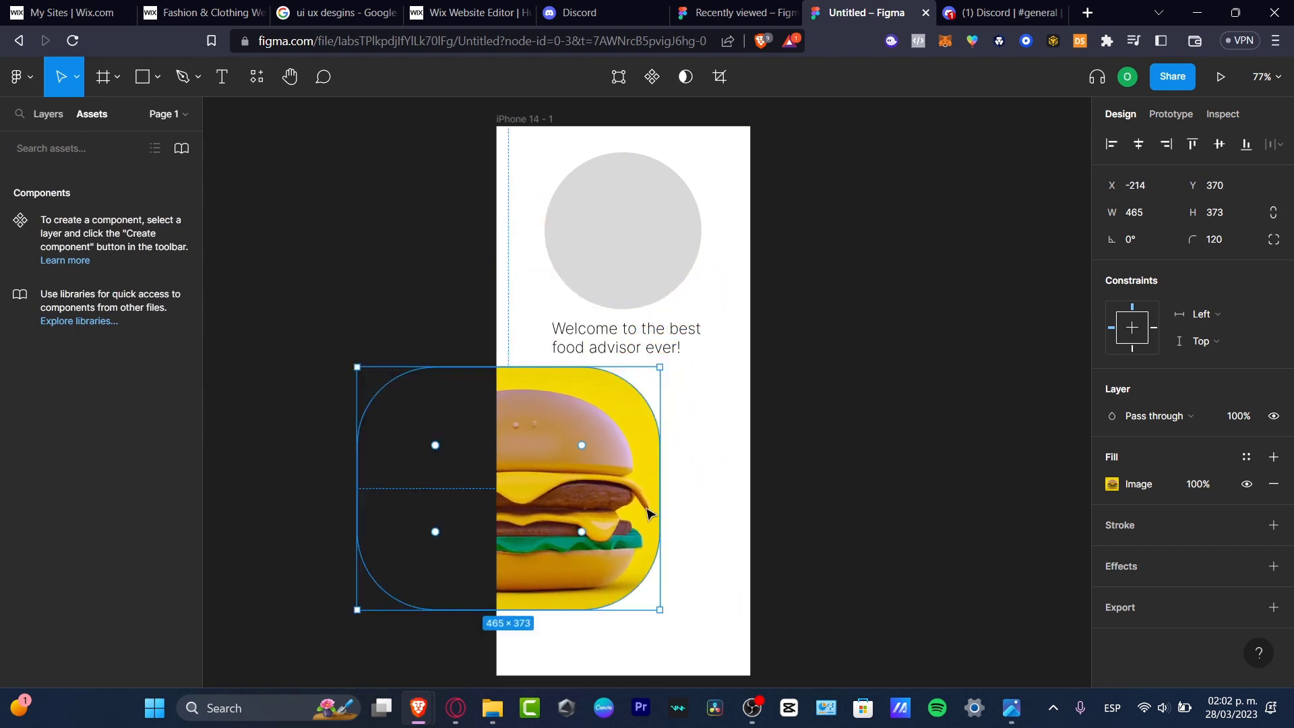
pyautogui.moveTo(660, 368); pyautogui.dragTo(776, 148)
# Draw a rectangle over the frame and fill it with orange FF8A00.
pyautogui.hotkey('ctrl', 'z')
pyautogui.click(1112, 376)
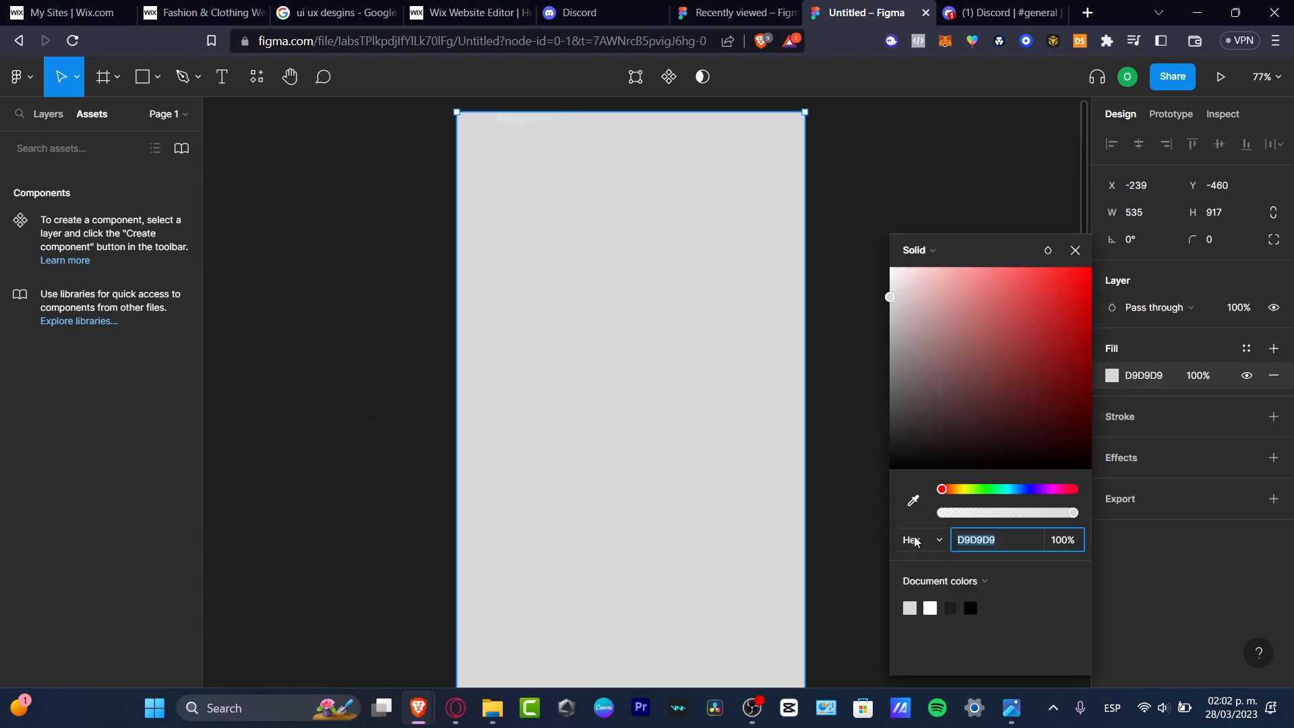
pyautogui.moveTo(943, 488); pyautogui.dragTo(989, 503)
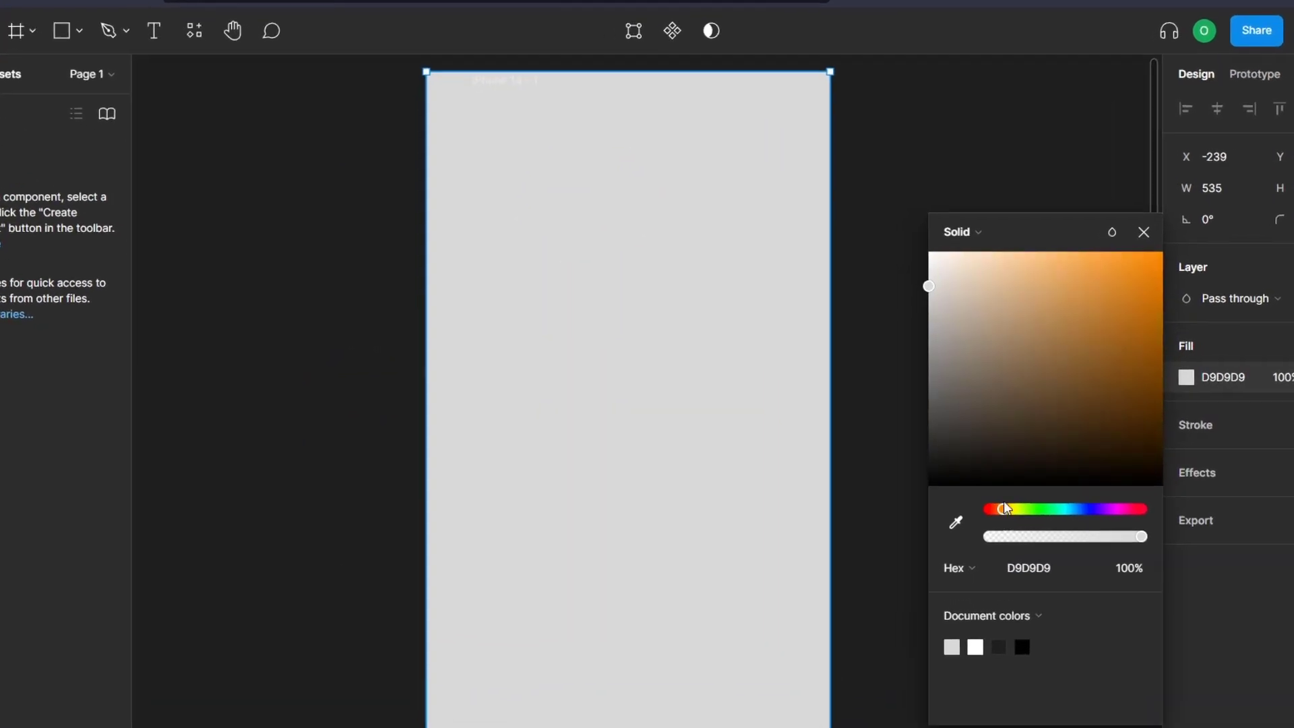
pyautogui.click(1139, 257)
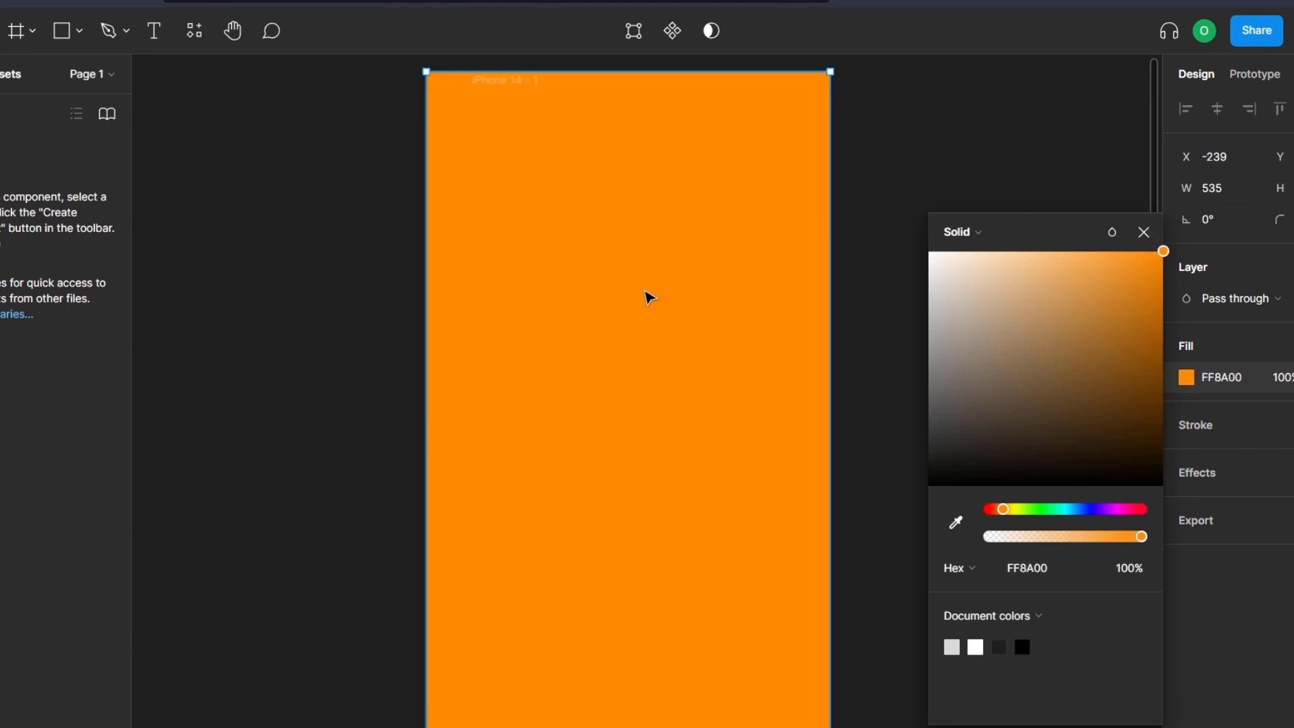
# Send the orange rectangle to the back, behind the burger screen.
pyautogui.rightClick(644, 296)
pyautogui.moveTo(810, 302)
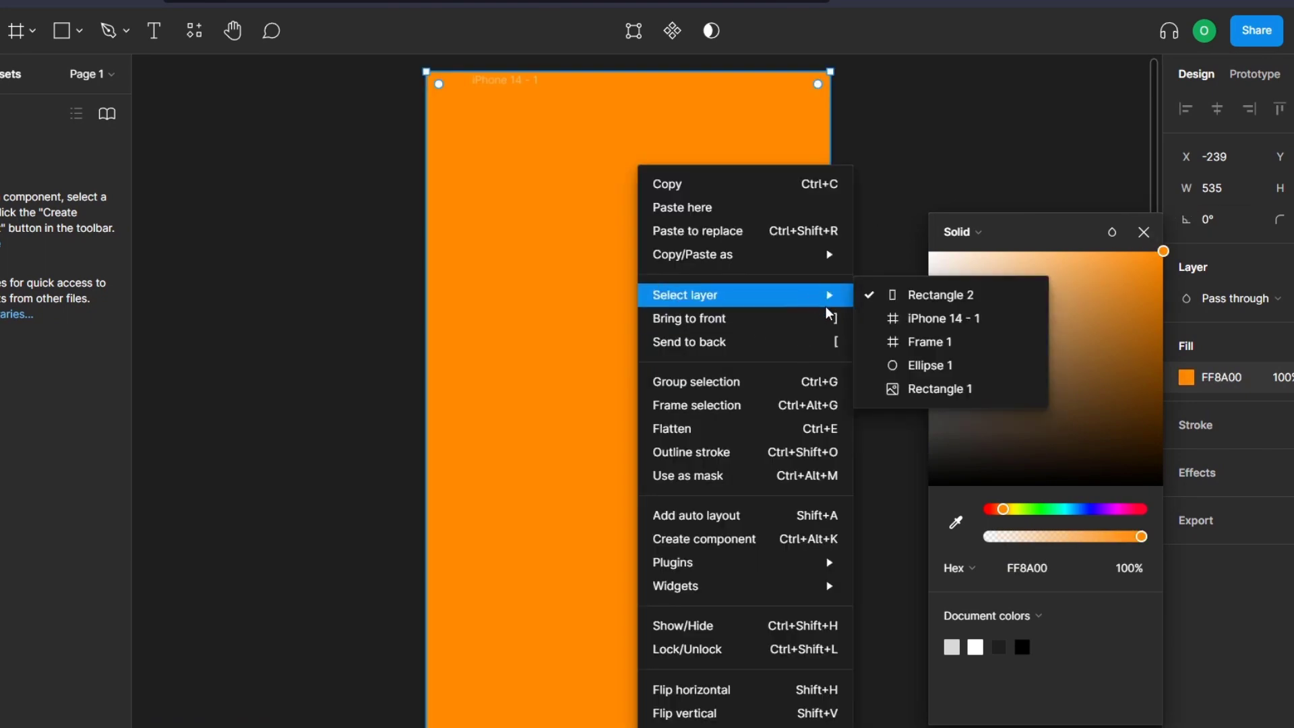
pyautogui.click(797, 343)
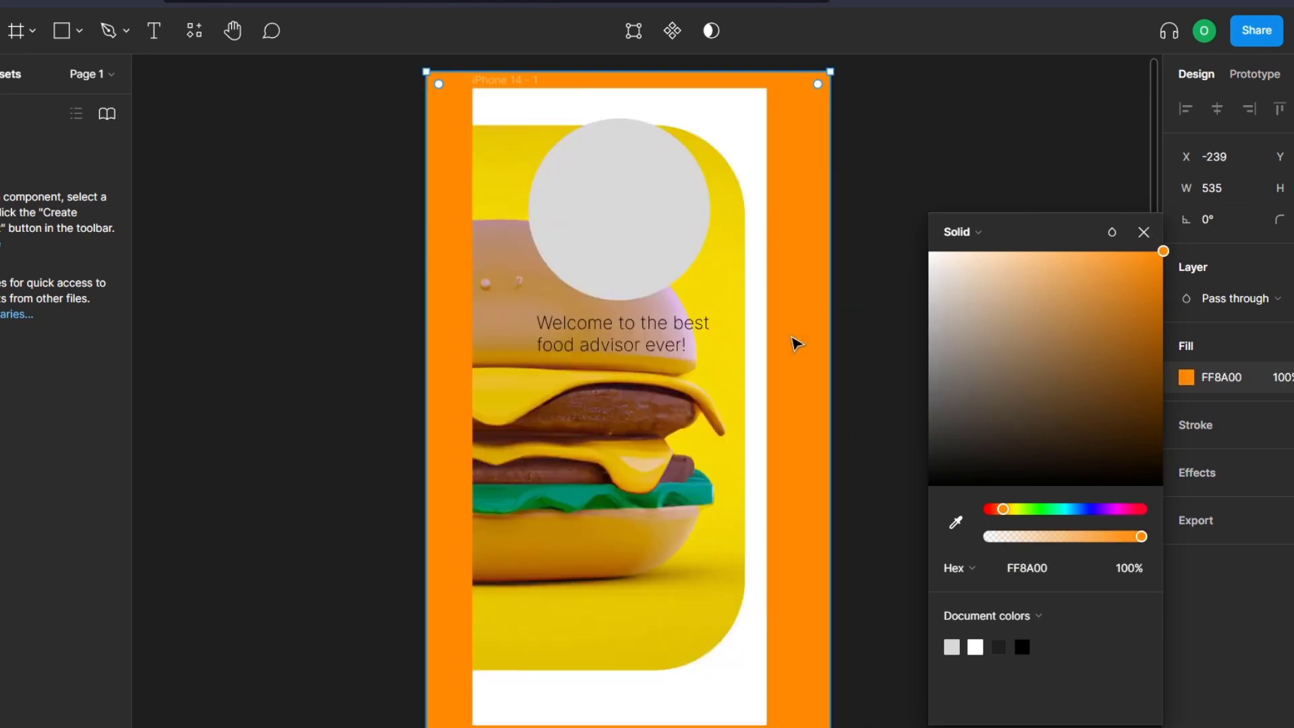
pyautogui.click(758, 125)
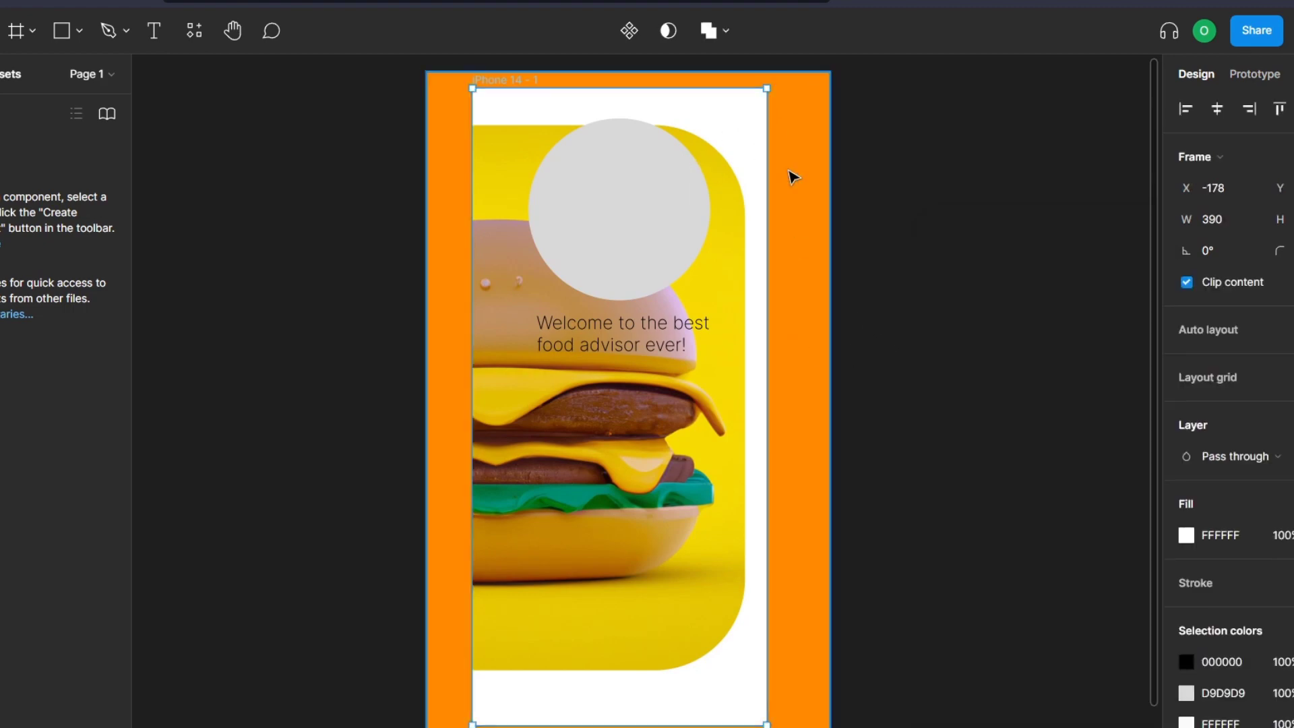
pyautogui.click(794, 177)
# Move the orange rectangle into the iPhone 14 - 1 frame in the Layers panel.
pyautogui.hotkey('alt', '1')
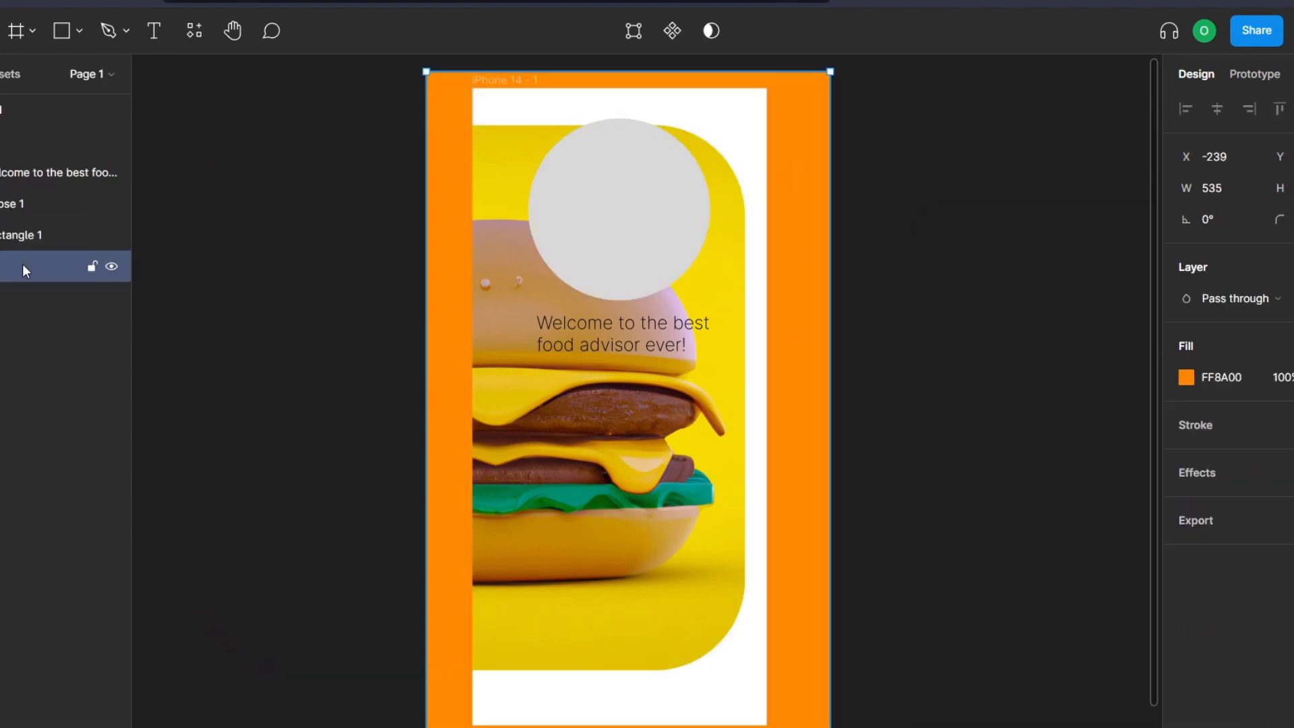
pyautogui.moveTo(26, 268); pyautogui.dragTo(26, 234)
pyautogui.click(644, 278)
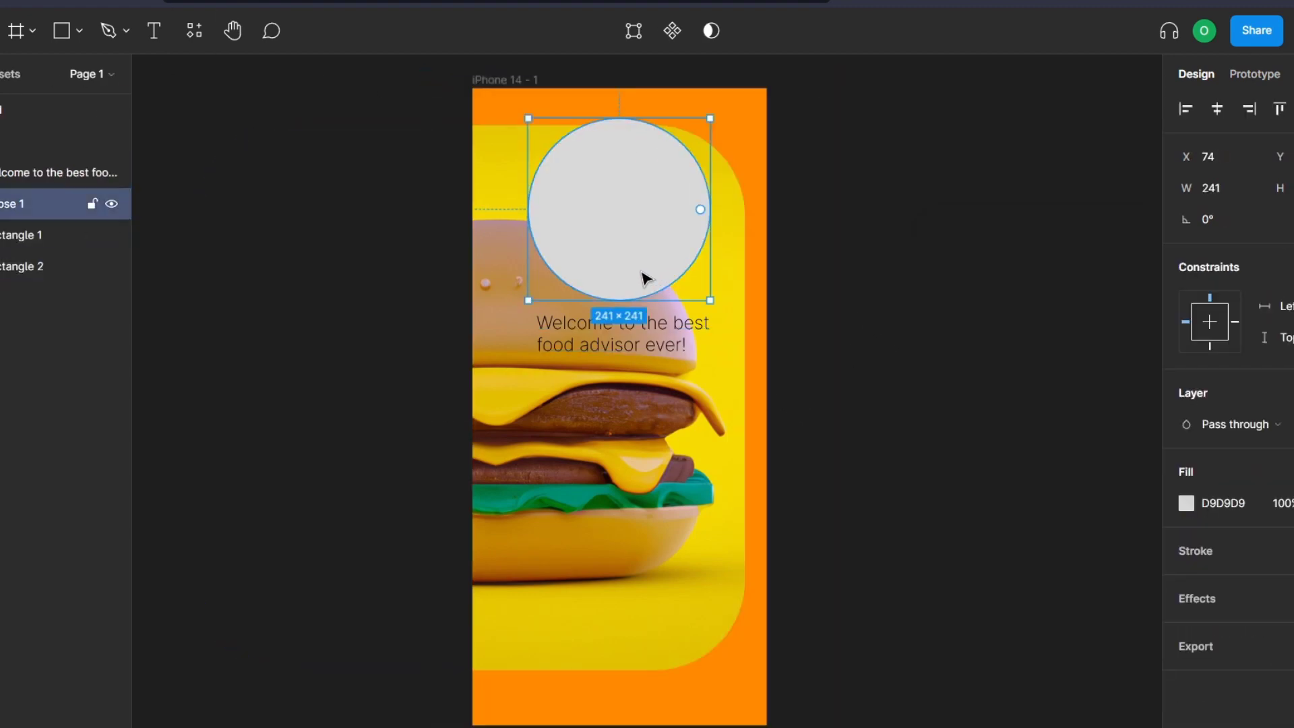
pyautogui.click(872, 448)
pyautogui.hotkey('ctrl', 'a')
pyautogui.click(677, 343)
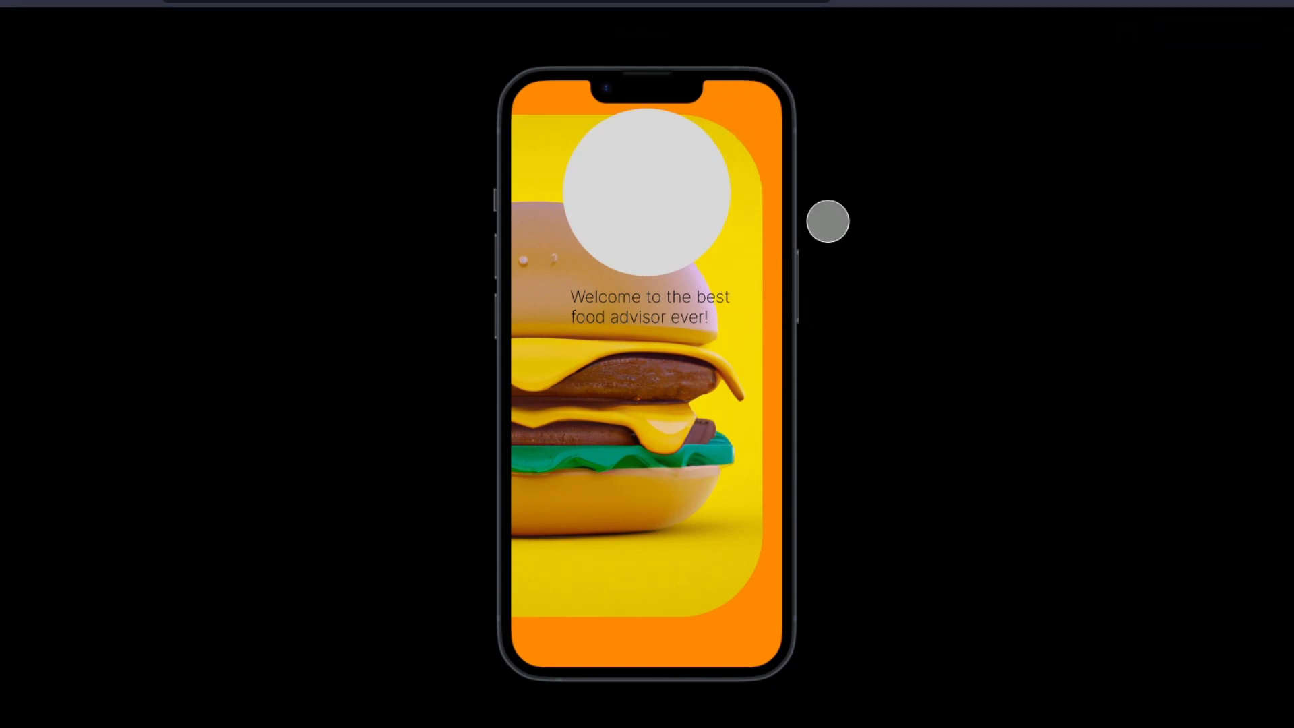
pyautogui.click(769, 3)
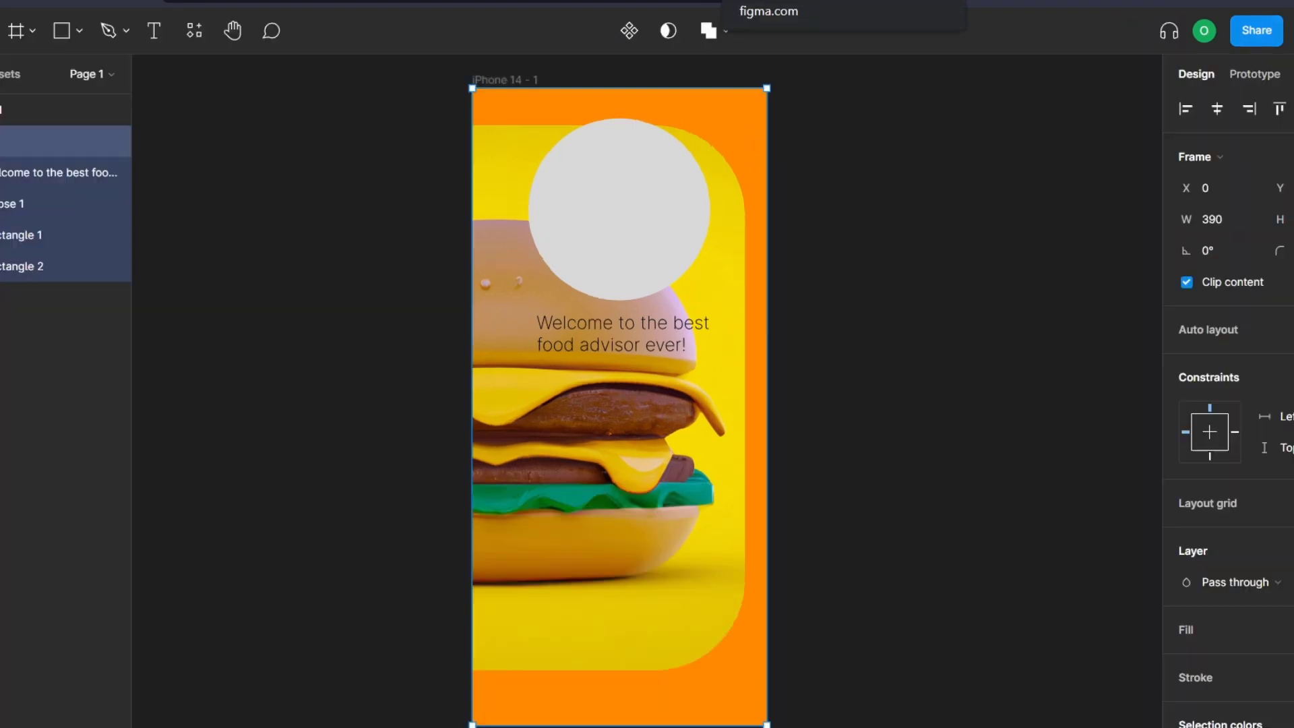
# Draw a large purple circle on the FigJam board beside the journey map with the Ellipse tool.
pyautogui.click(959, 286)
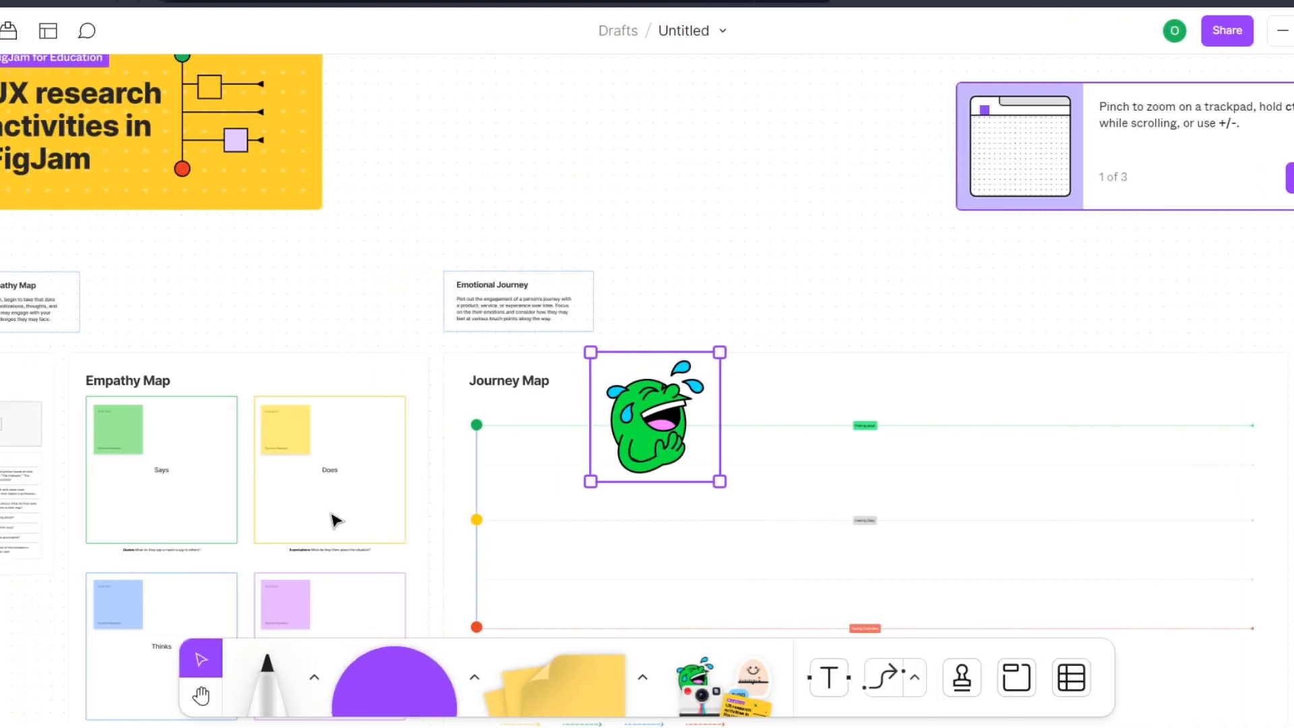
pyautogui.click(414, 682)
pyautogui.moveTo(610, 235); pyautogui.dragTo(1011, 607)
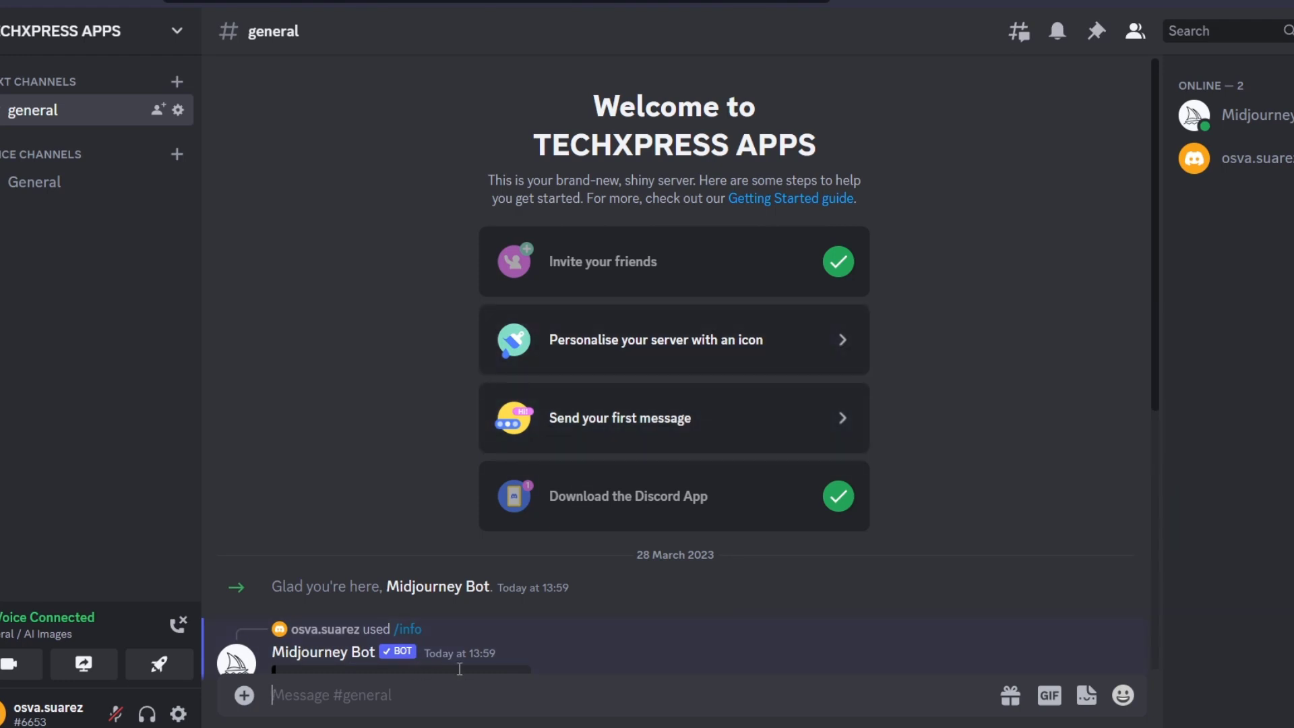
# Run /info, review 0.00 fast minutes left and 37 images used, then start typing /subs.
pyautogui.write('/info')
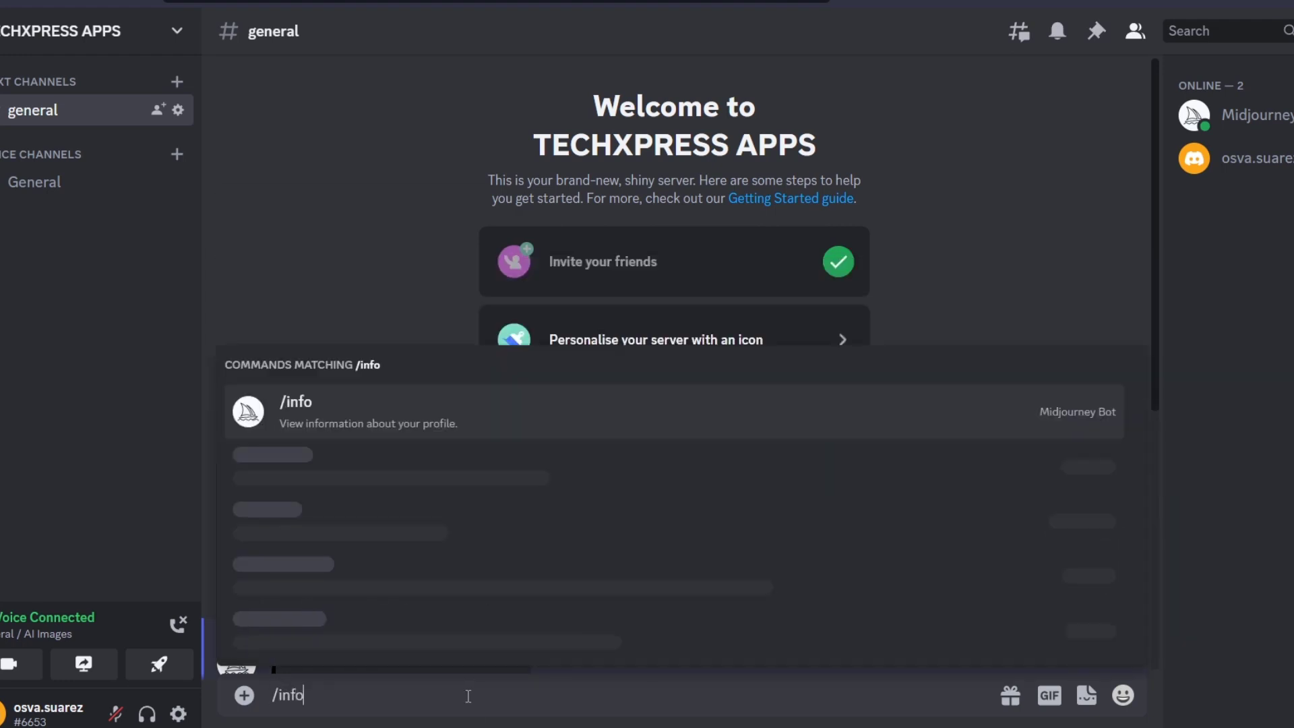
pyautogui.press('Return')
pyautogui.moveTo(295, 451); pyautogui.dragTo(483, 453)
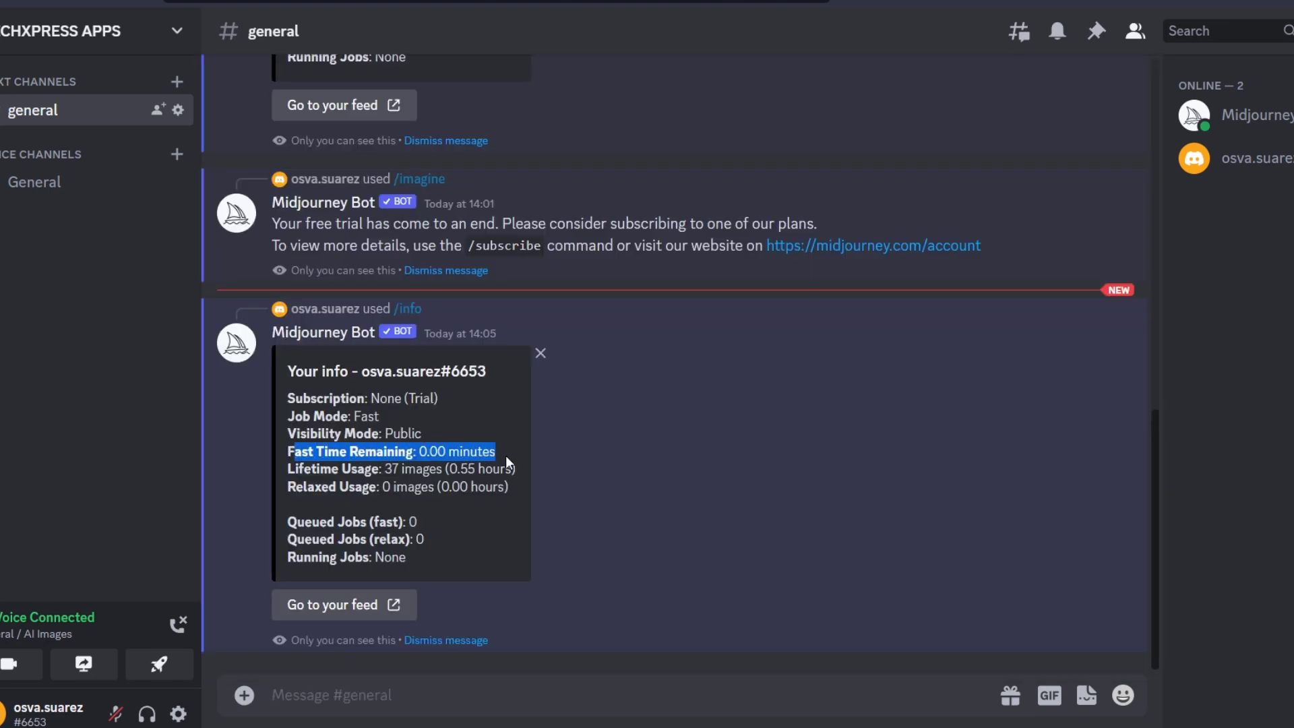
pyautogui.moveTo(320, 469); pyautogui.dragTo(496, 472)
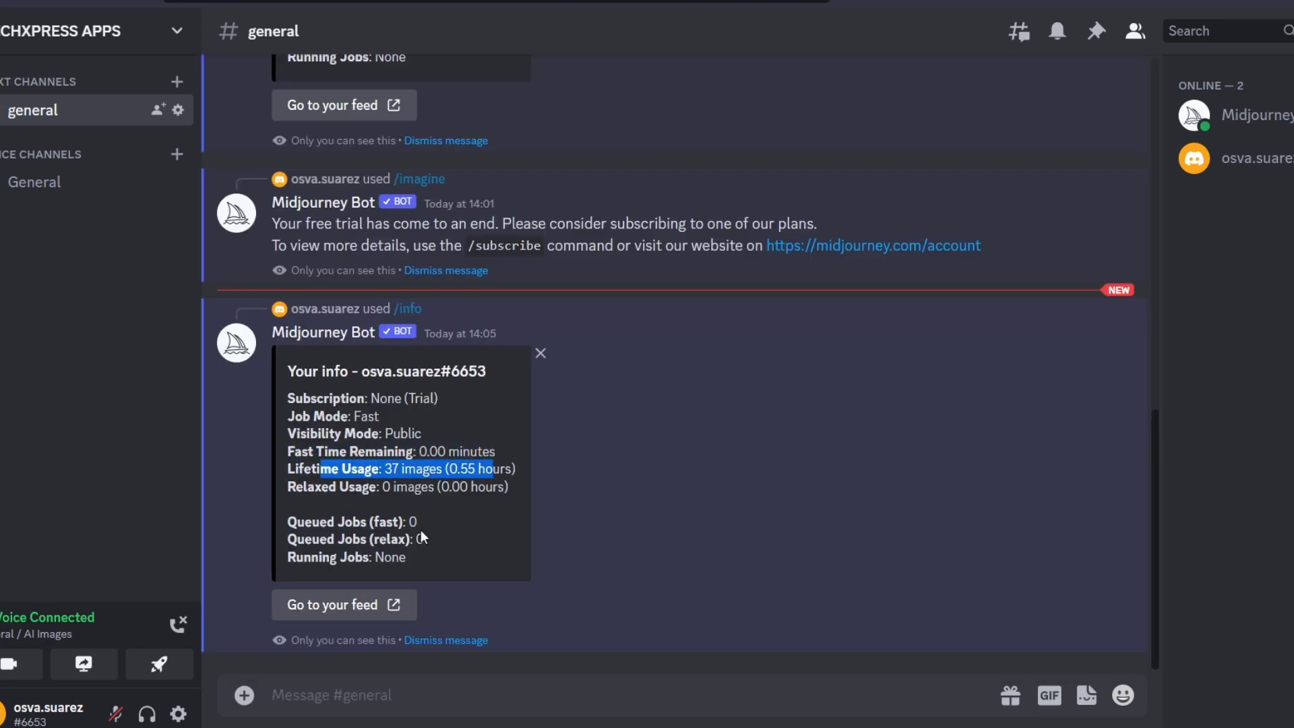
pyautogui.click(418, 695)
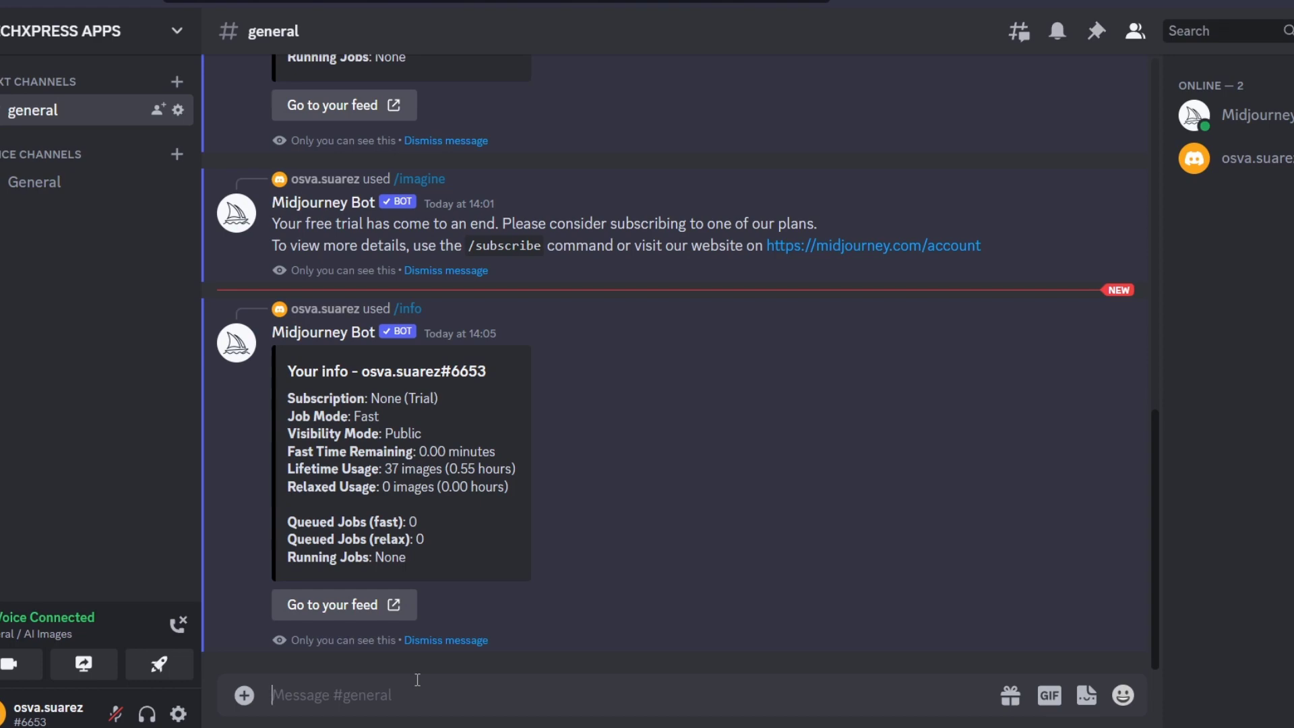
pyautogui.write('/subs')
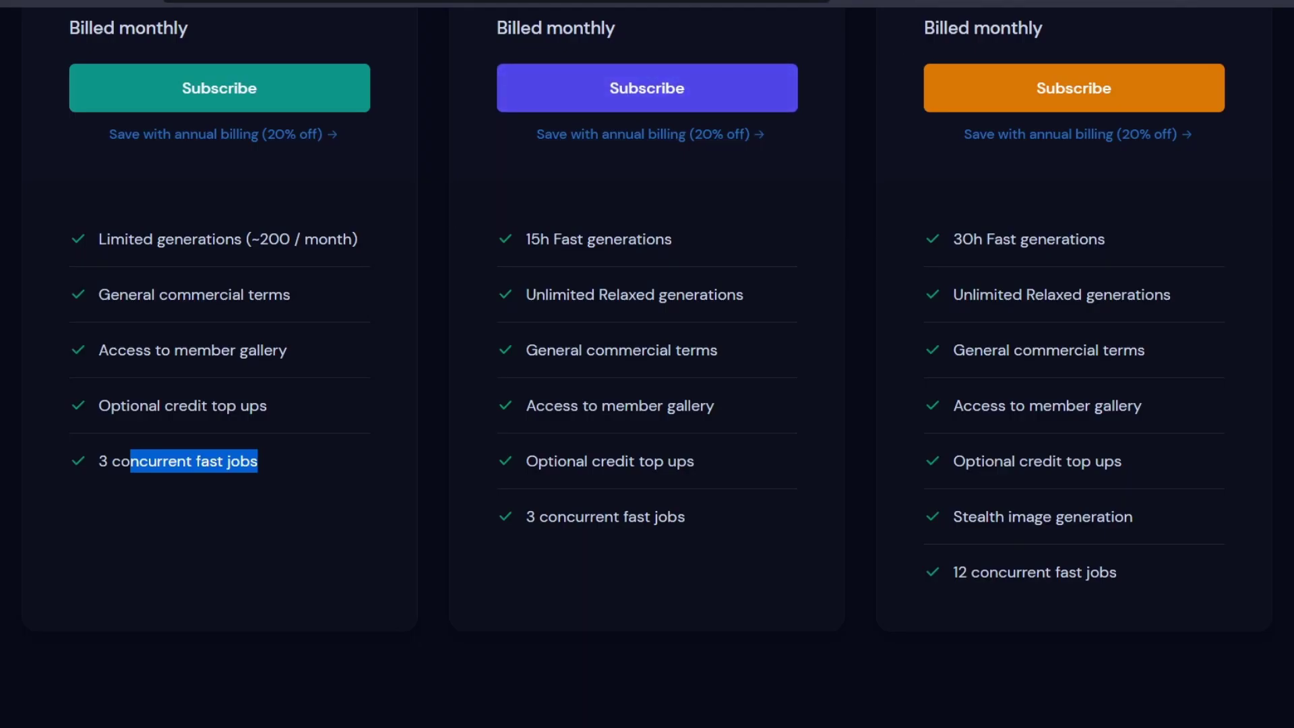
# Bring up Midjourney's monthly plans page comparing fast hours and concurrent jobs.
pyautogui.click(965, 4)
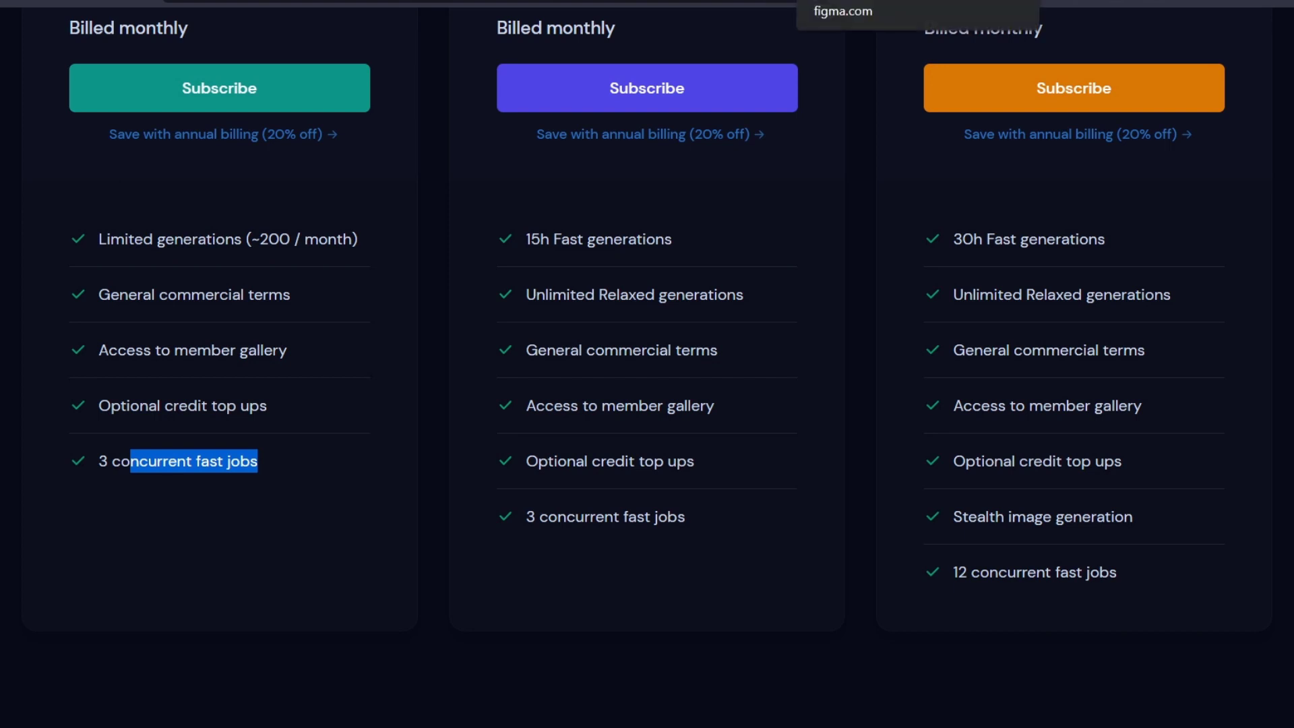
# Switch to the Figma prototype showing the burger welcome screen in an iPhone mockup.
pyautogui.click(843, 2)
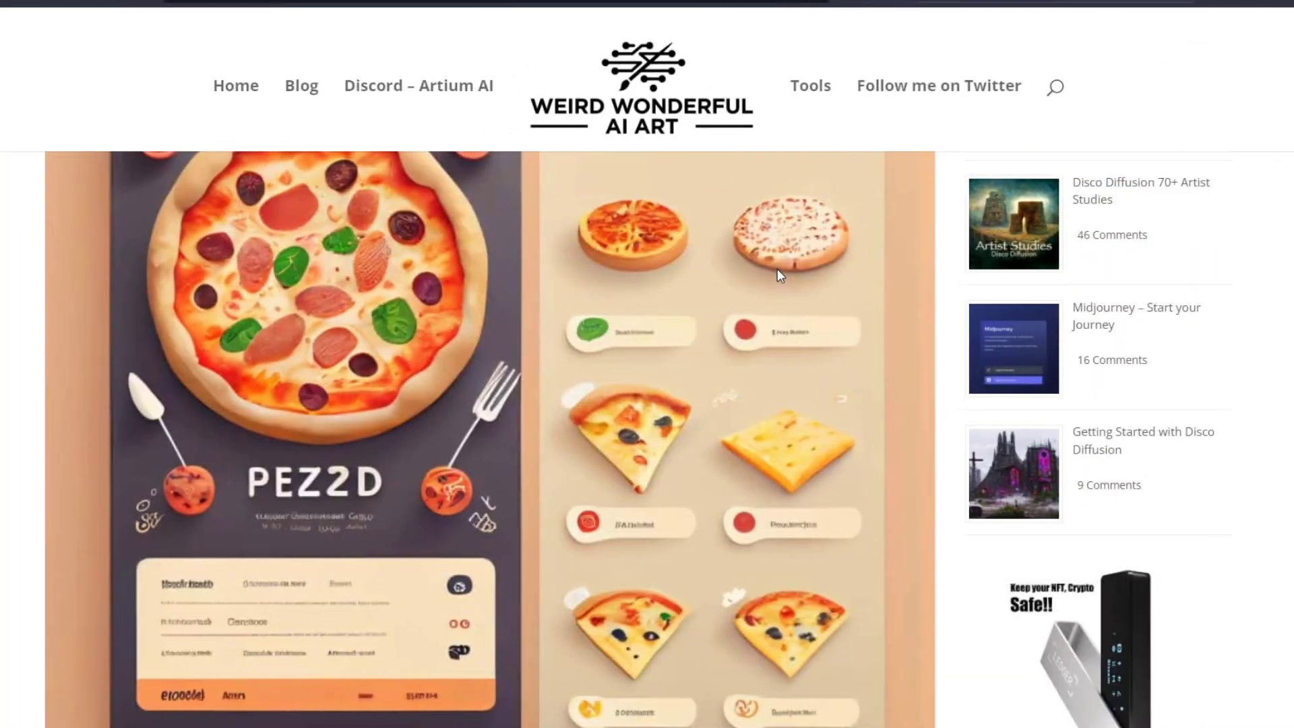
pyautogui.scroll(5, 778, 268)
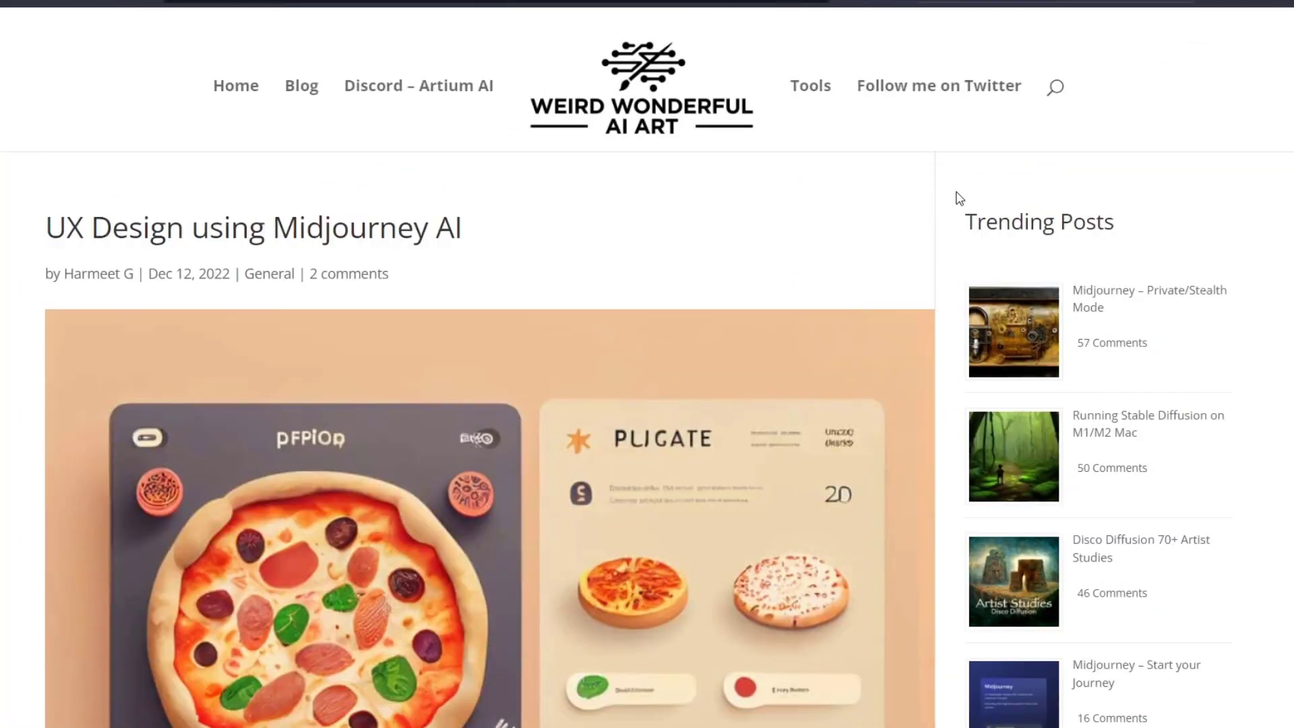
# Scroll the 'UX Design using Midjourney AI' post to the Midjourney pizza app mockup image.
pyautogui.scroll(-3, 635, 456)
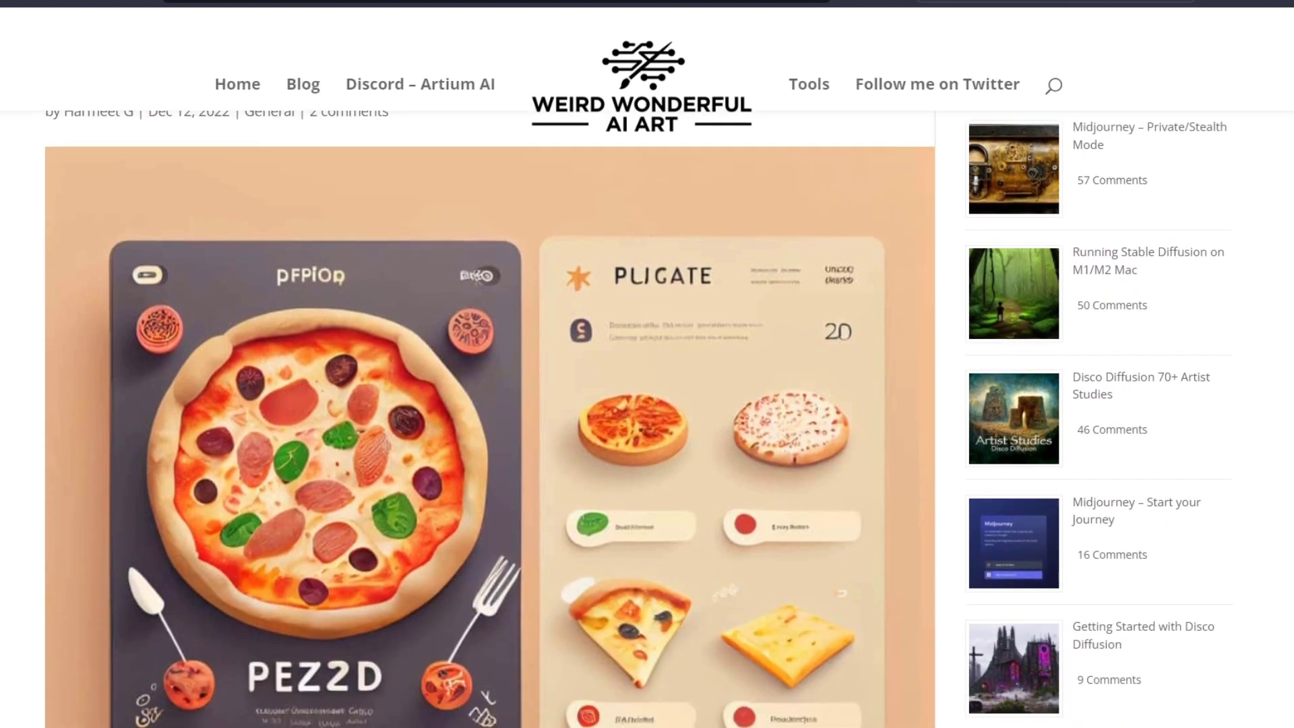
pyautogui.scroll(-2, 610, 253)
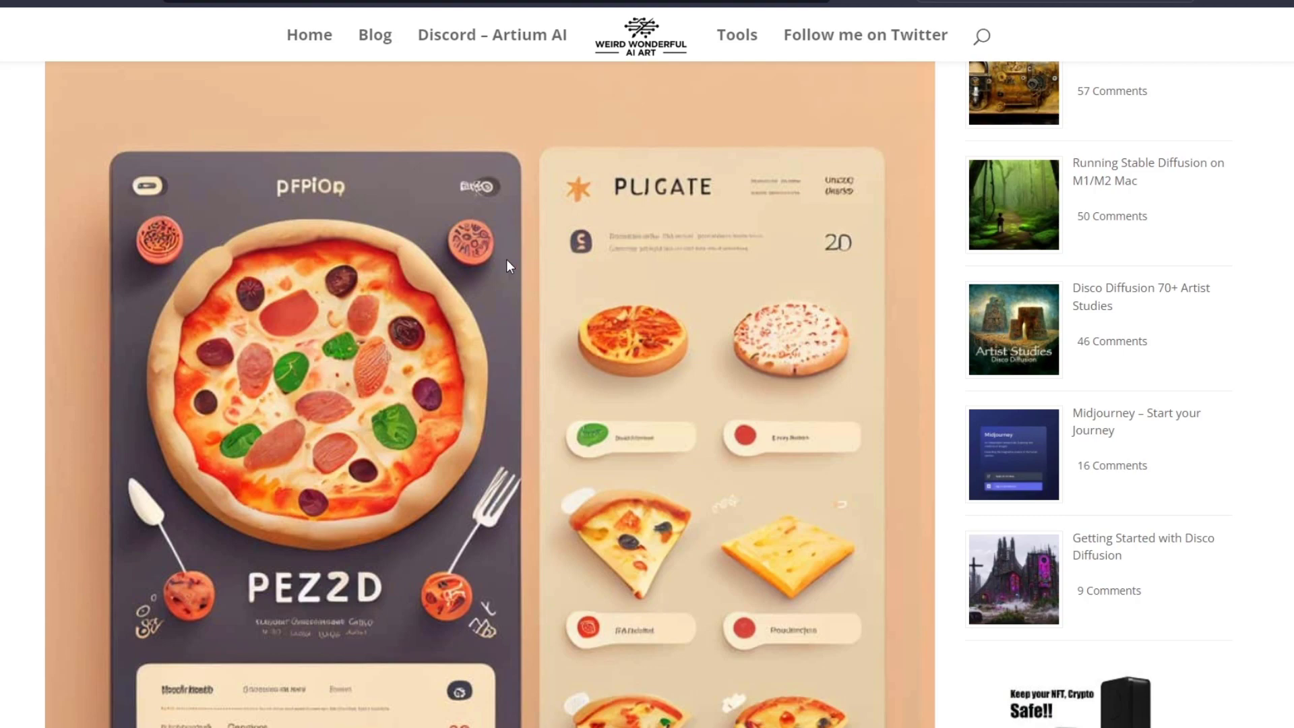
pyautogui.scroll(-10, 624, 290)
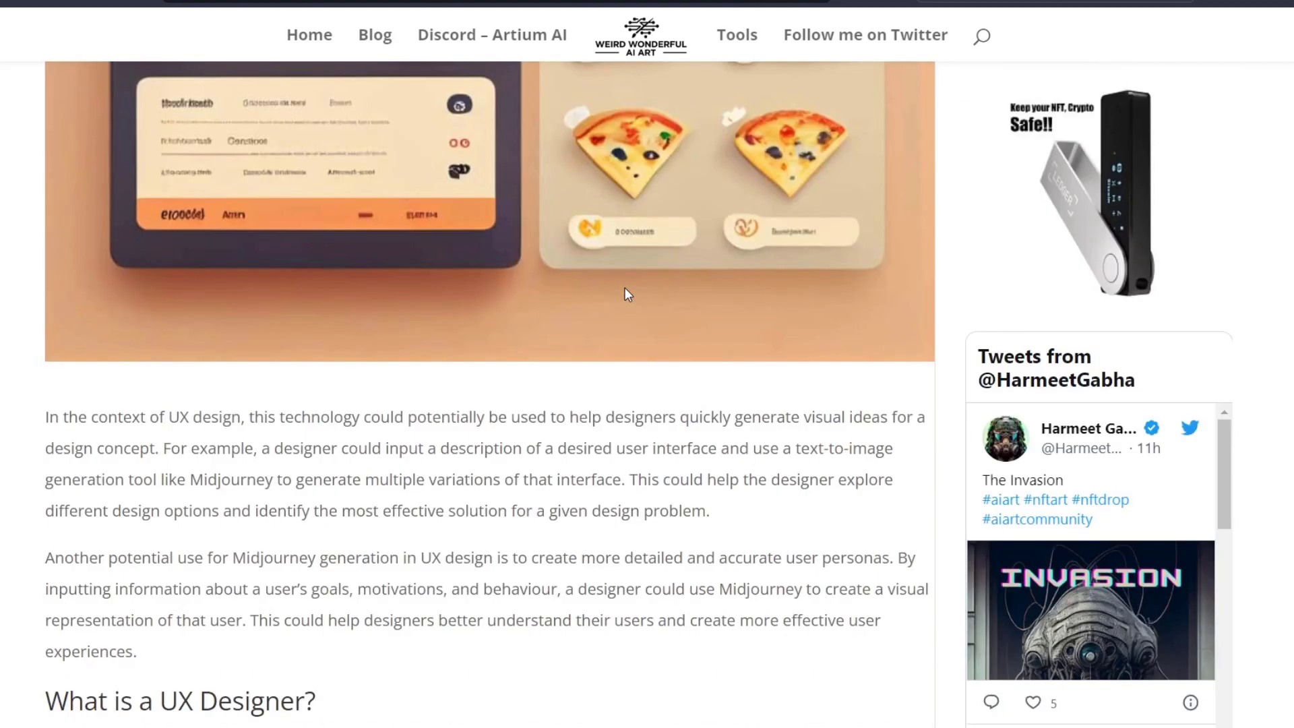
pyautogui.scroll(5, 627, 294)
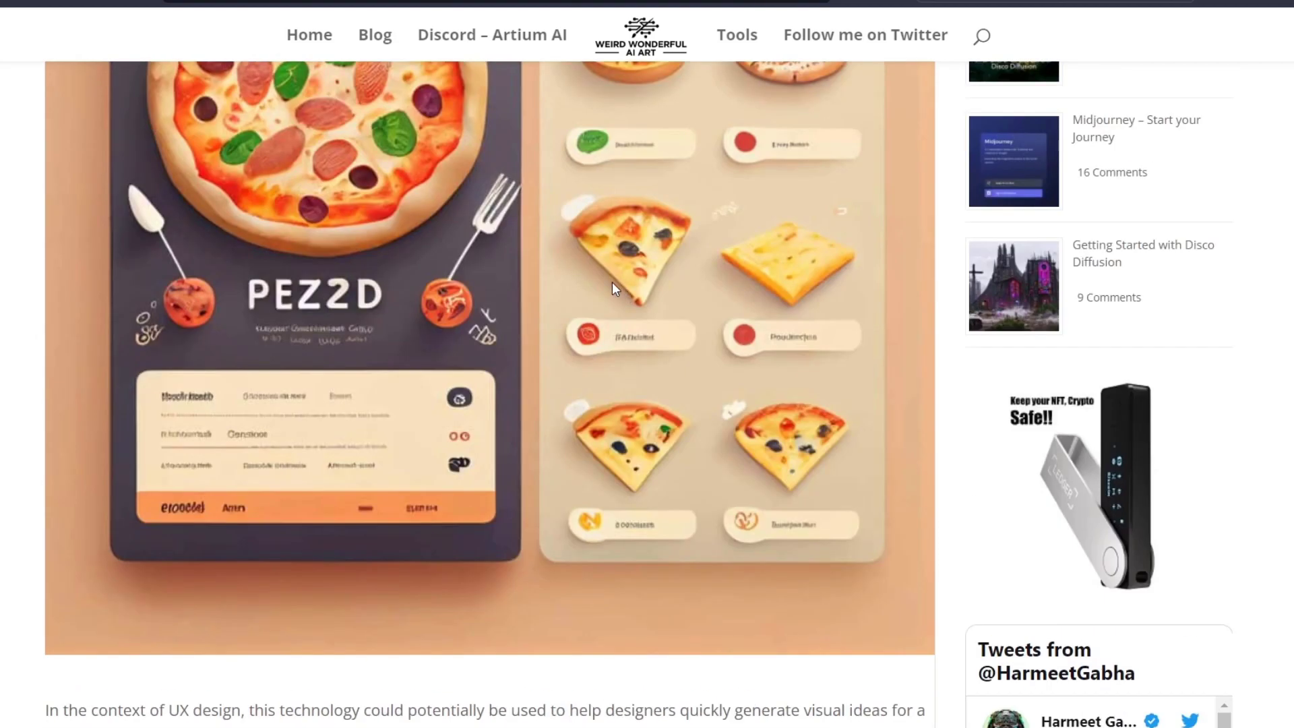